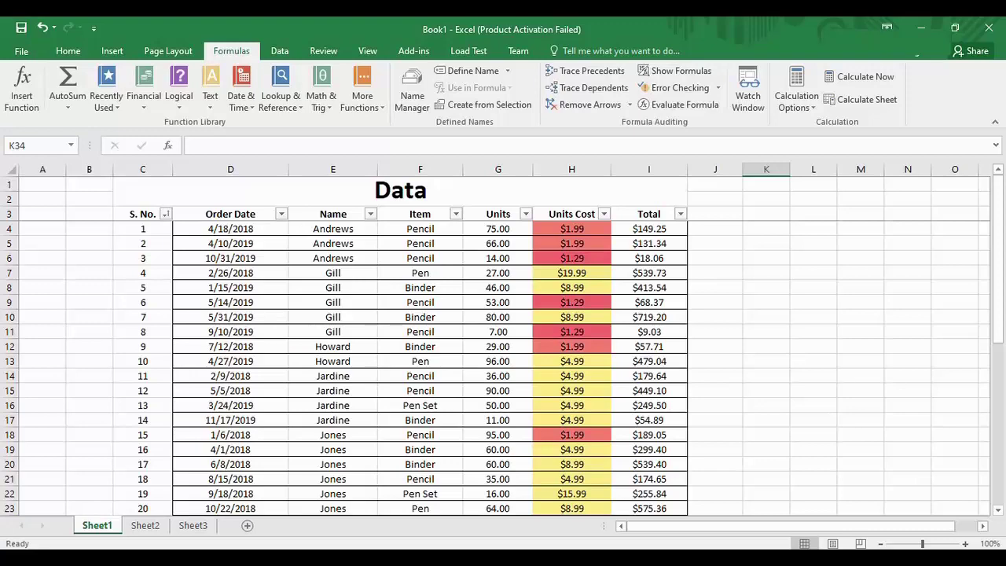
Enter the comparison formula =3>2 in cell L10, beside the data table
mouse_move(998, 338)
left_mouse_down()
mouse_move(996, 487)
mouse_move(1000, 311)
mouse_move(1002, 481)
mouse_move(1001, 338)
left_mouse_up()
left_click(819, 323)
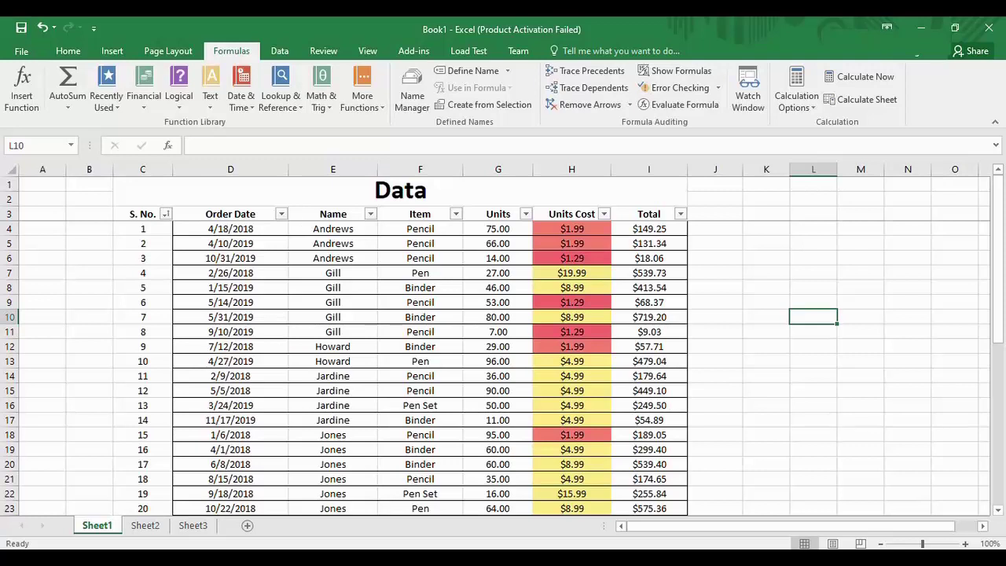
left_click_drag(930, 544, 947, 526)
left_click_drag(1001, 228, 1000, 263)
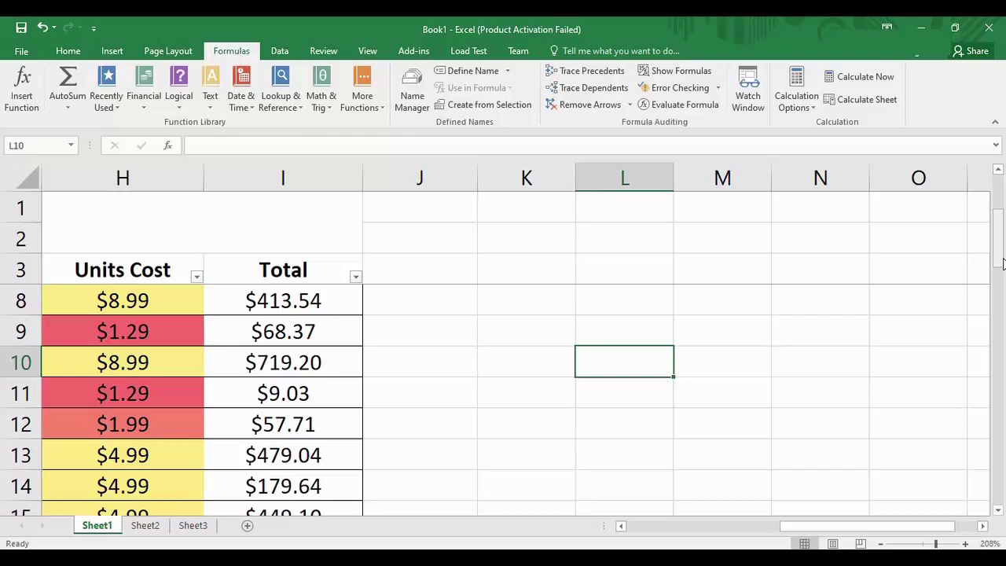
type("=")
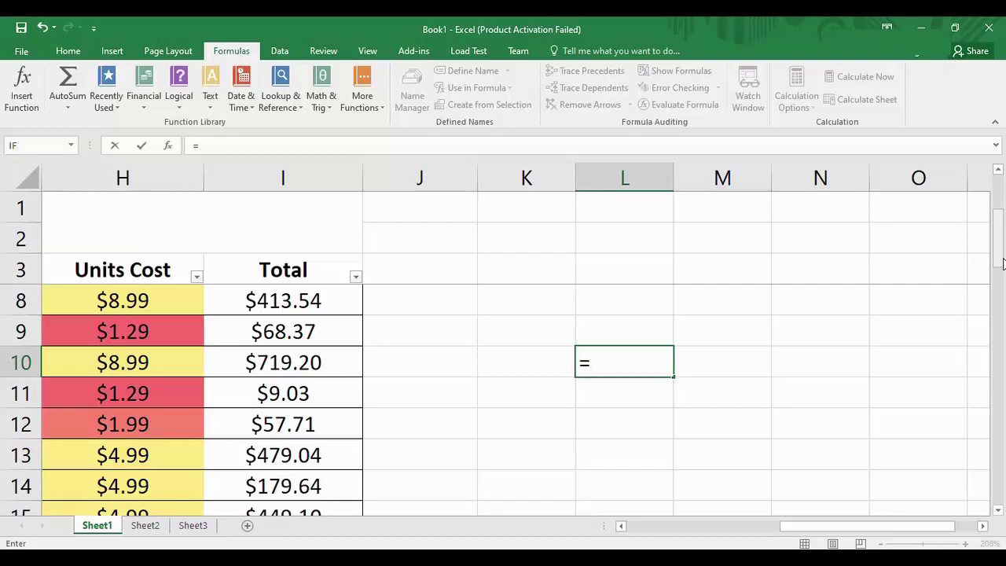
type("3")
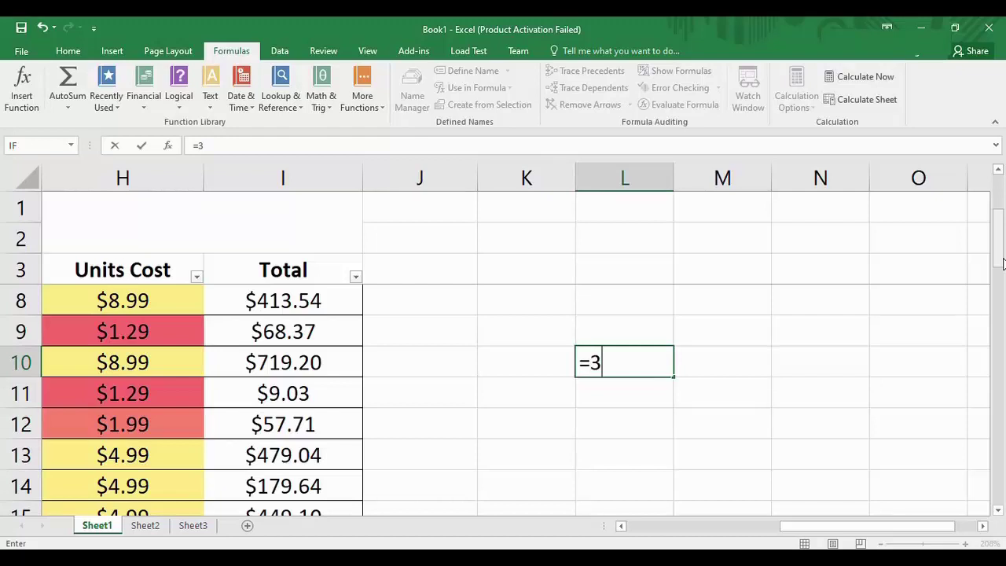
type(">2")
double_click(596, 363)
double_click(618, 362)
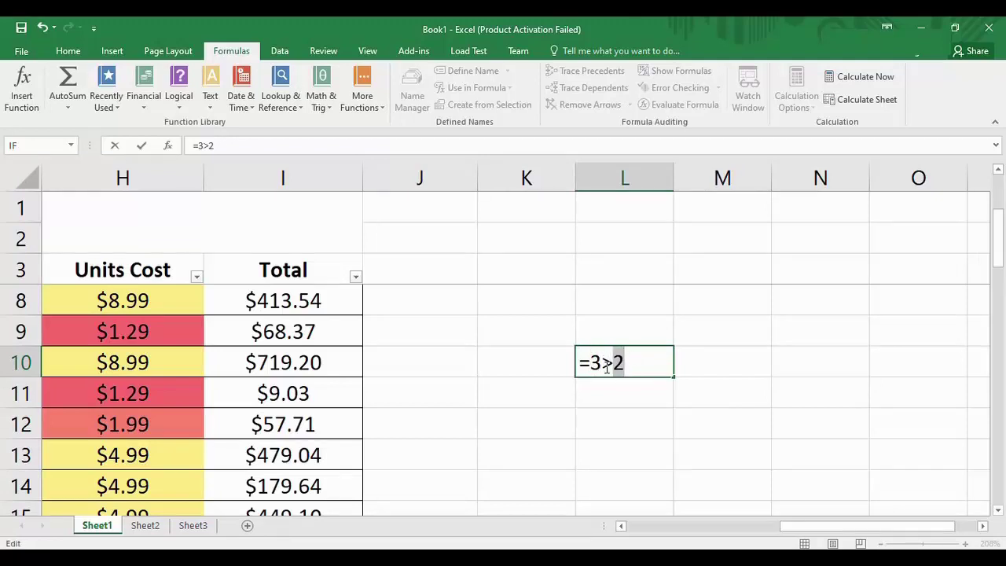
double_click(608, 364)
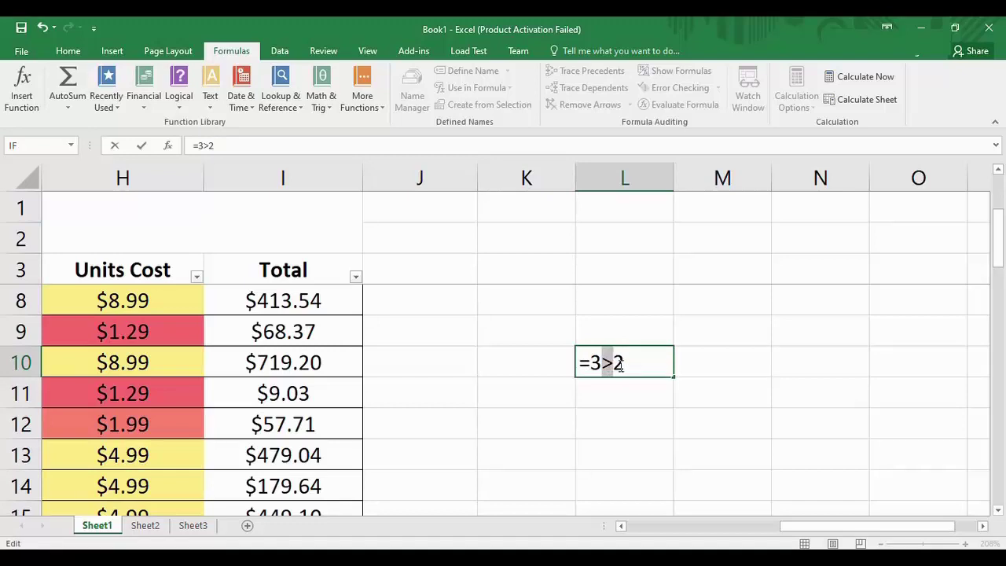
left_click(640, 364)
key("Return")
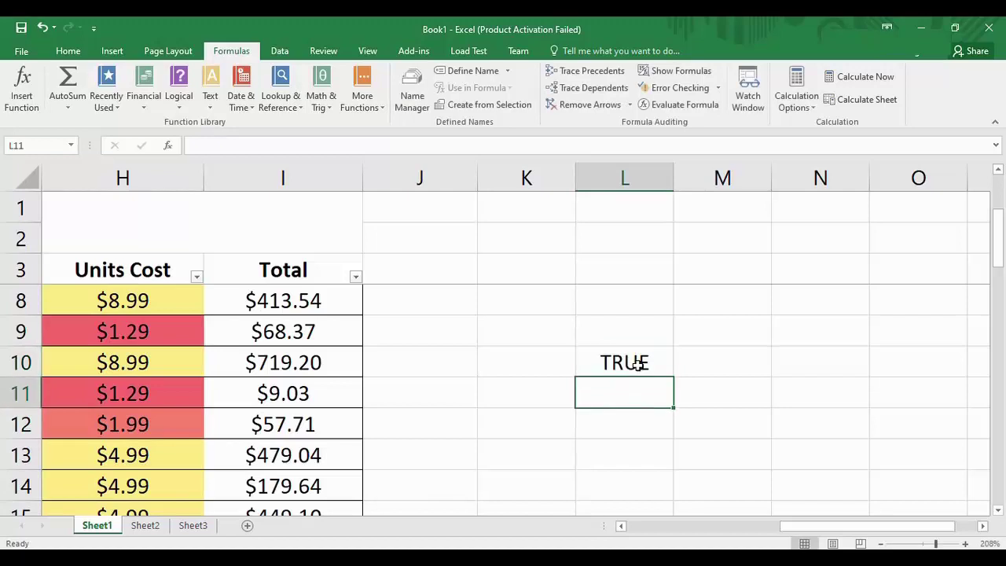
left_click(637, 363)
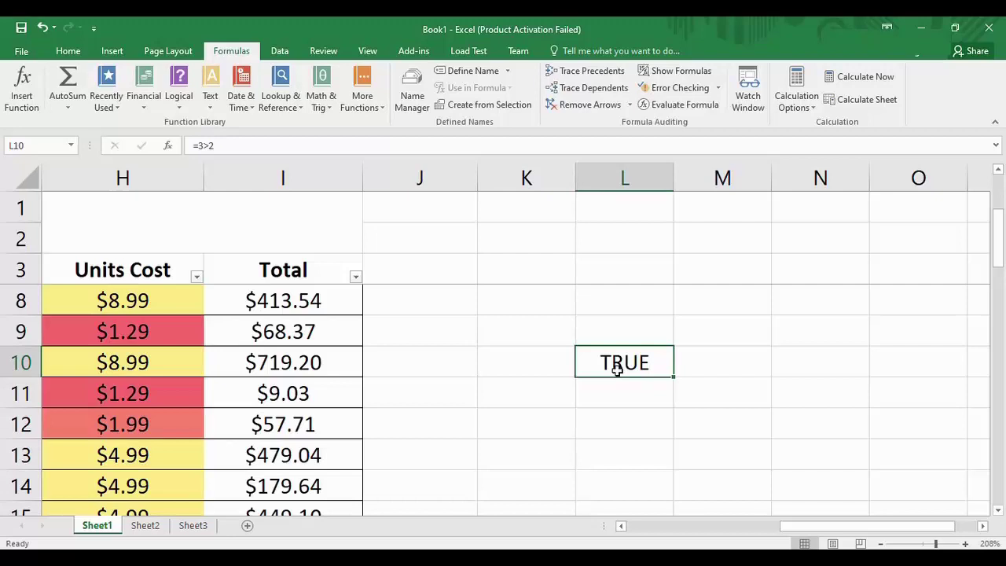
Write the symbol > in cell N8 with the description "Greater Than" in O8
scroll(629, 357, "left", 1)
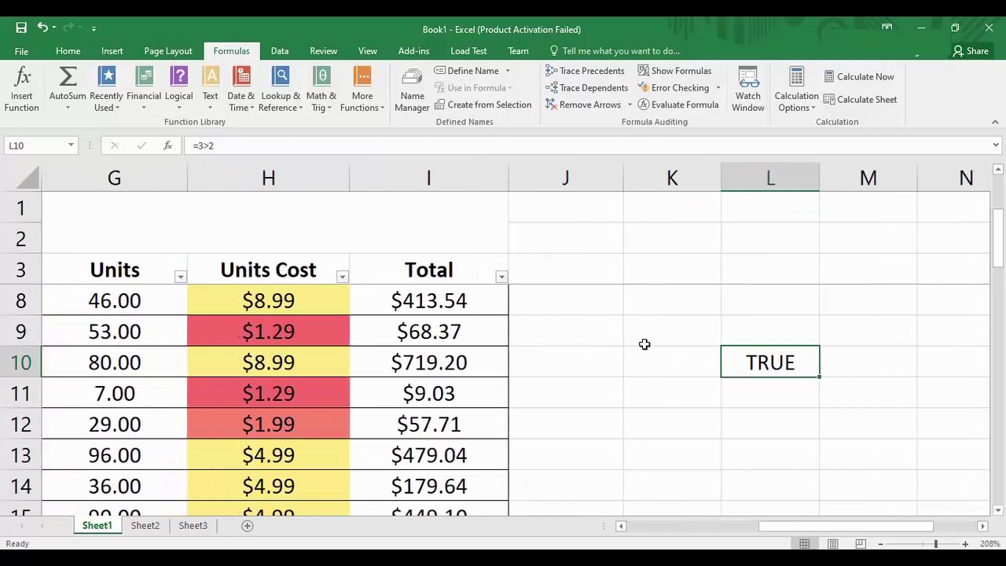
left_click_drag(782, 534, 809, 536)
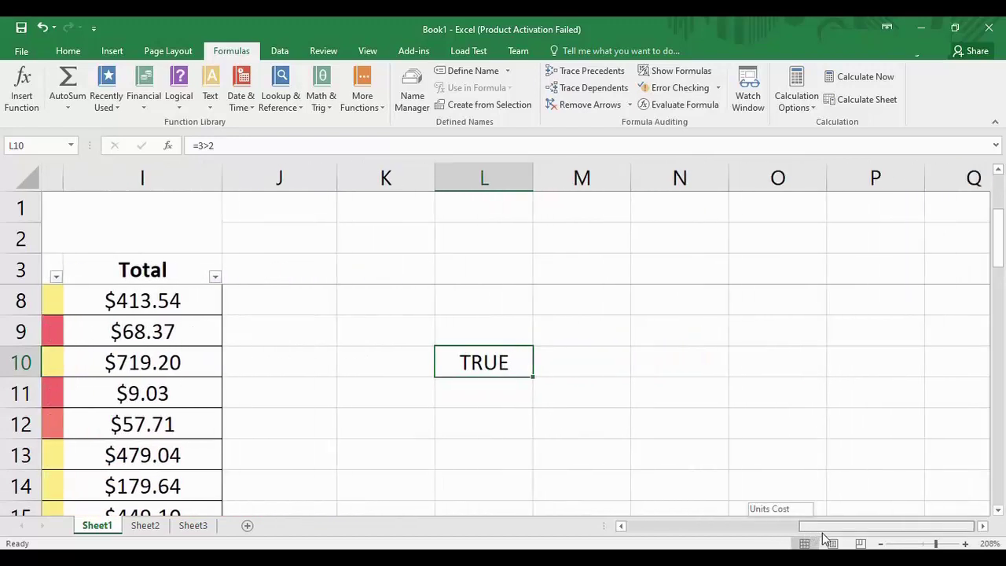
left_click(696, 294)
type(">")
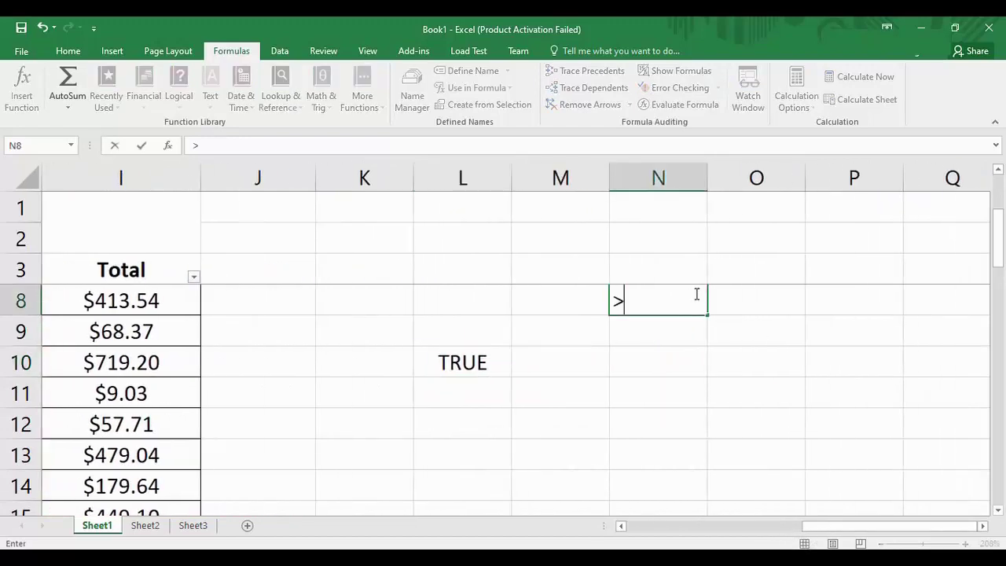
key("Tab")
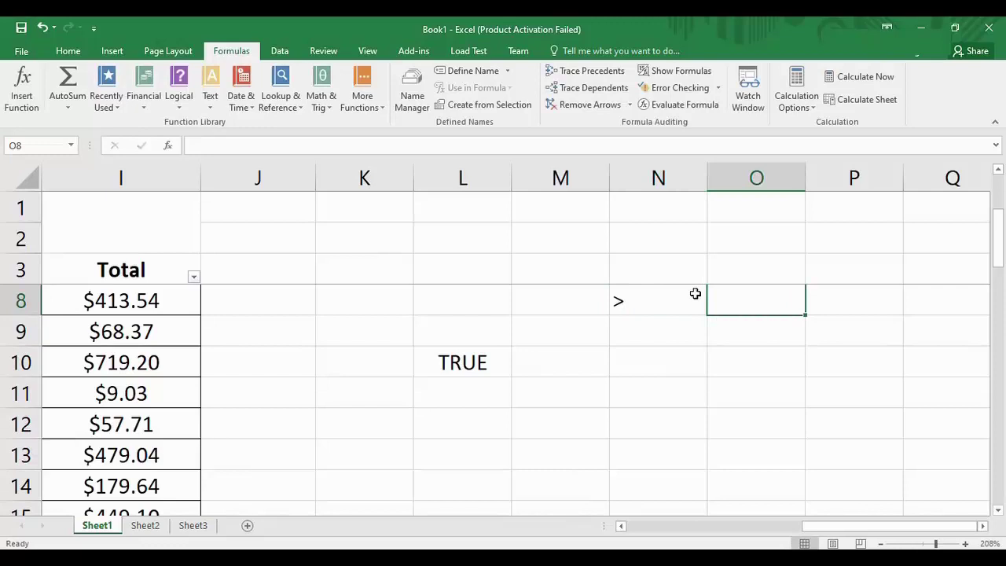
type("Greater ")
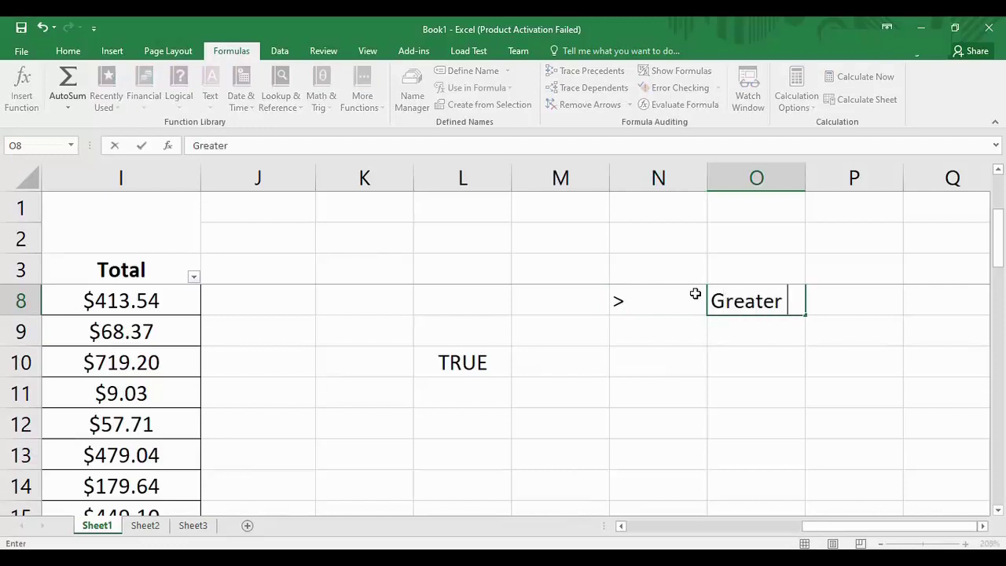
type("Than")
Write the symbol < in cell N9 with the description "Less Than" in O9
left_click(625, 339)
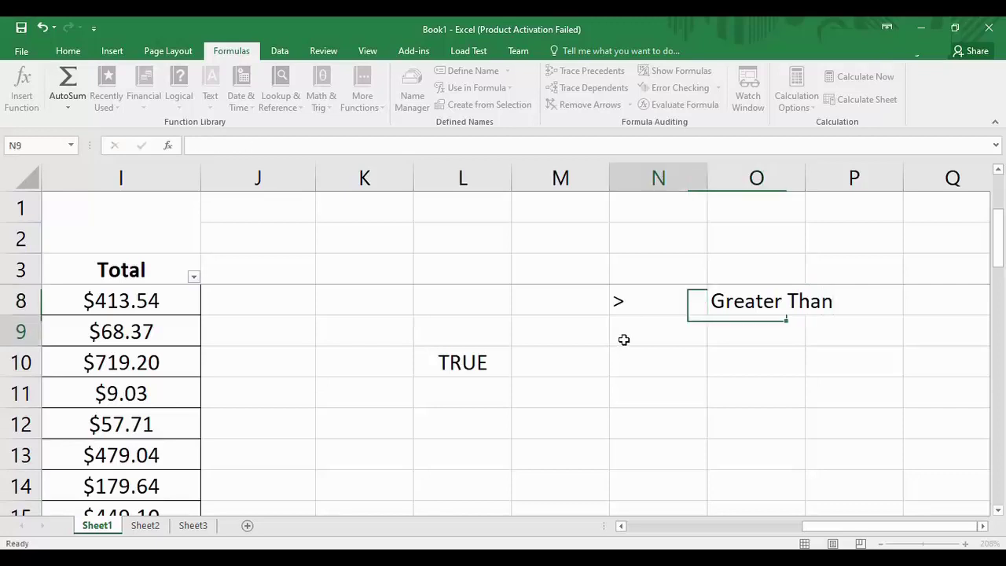
type("<")
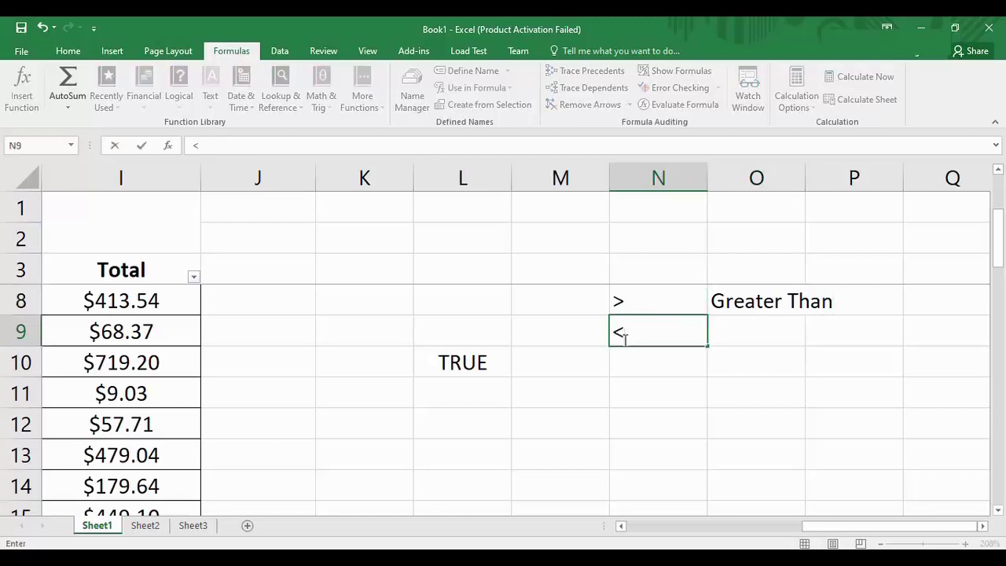
key("Tab")
type("Less")
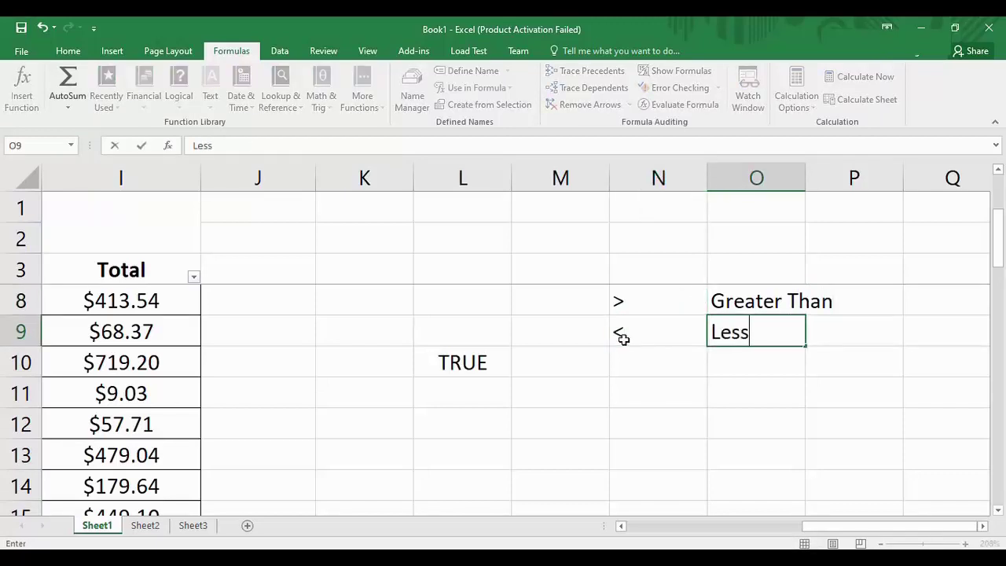
type(" Than")
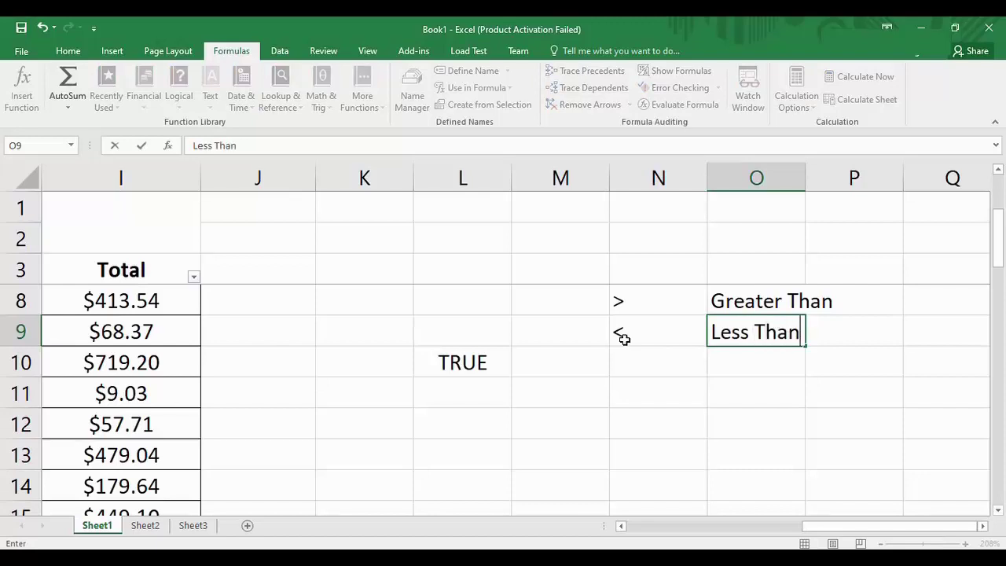
Enter the comparison formula =2<3 in cell L11
left_click(483, 402)
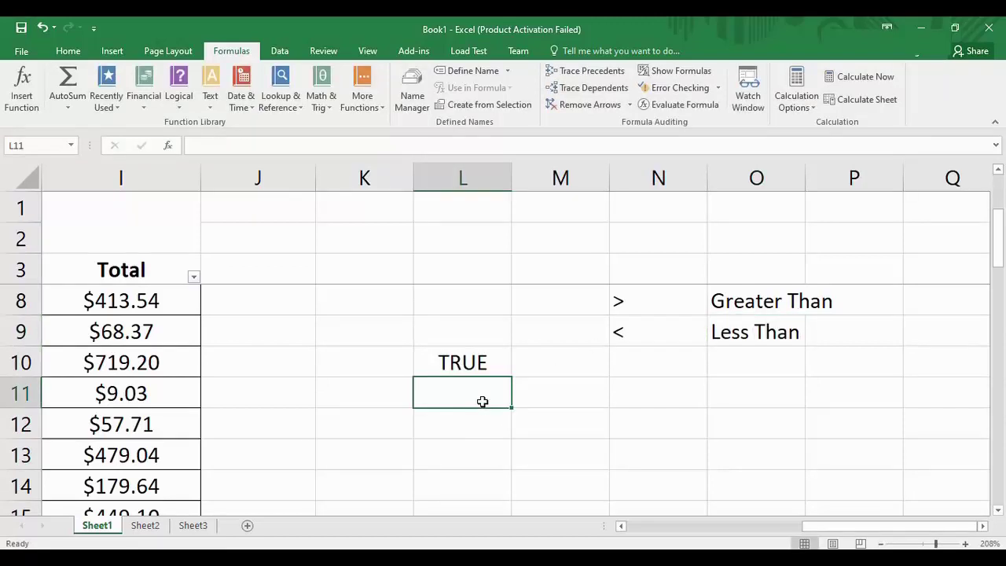
type("=")
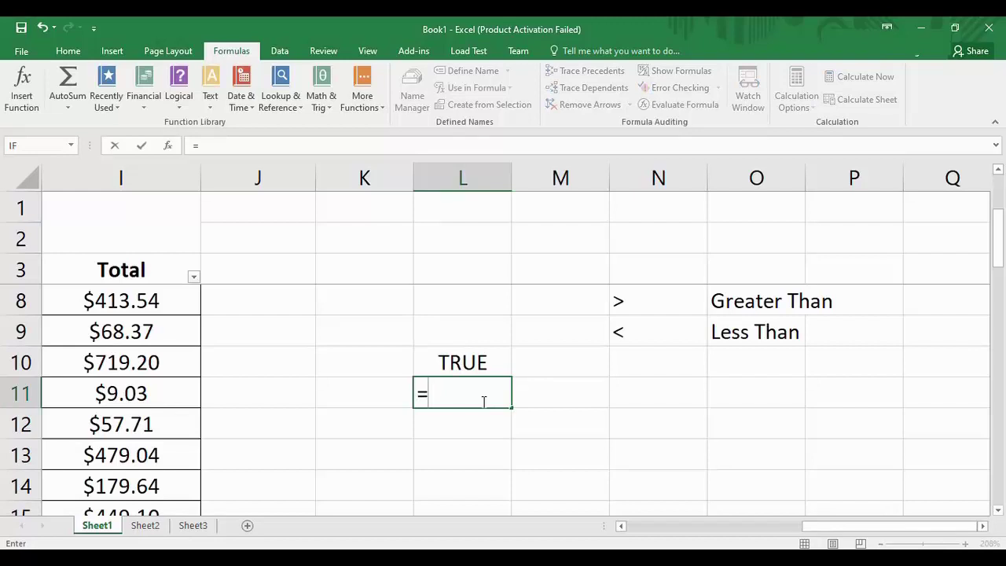
type("2<3")
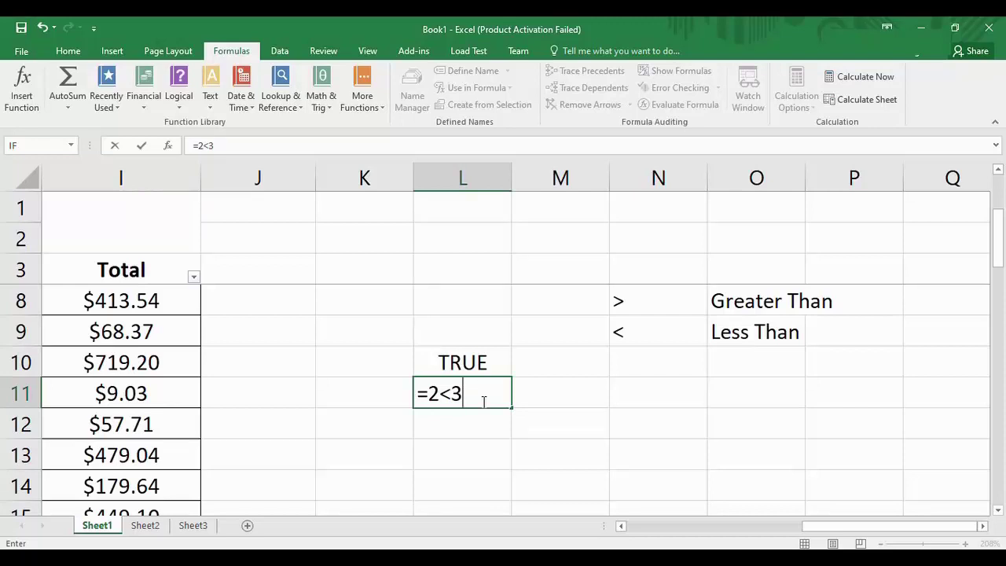
key("Return")
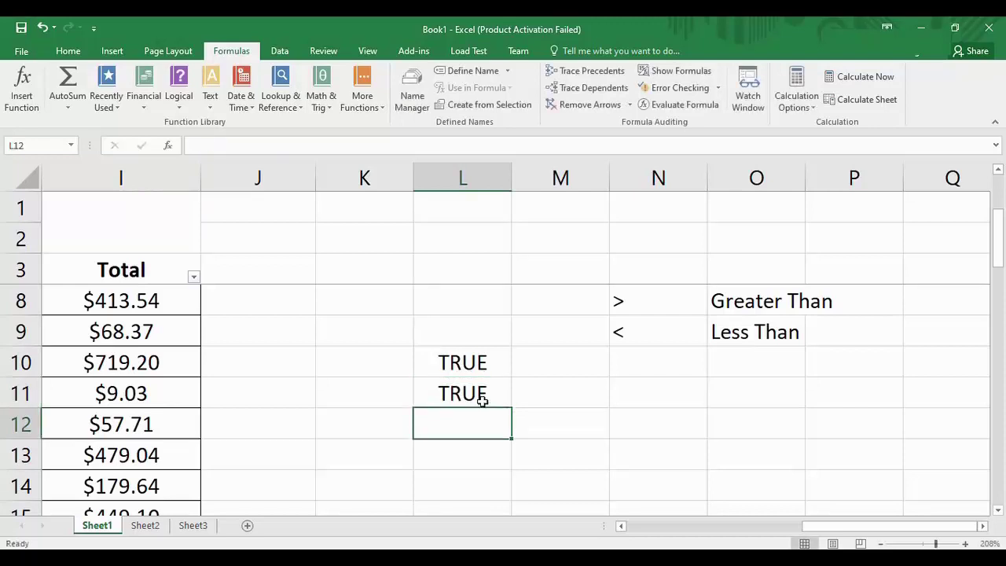
List the operators >= in cell N10 and <= in cell N11
left_click(649, 374)
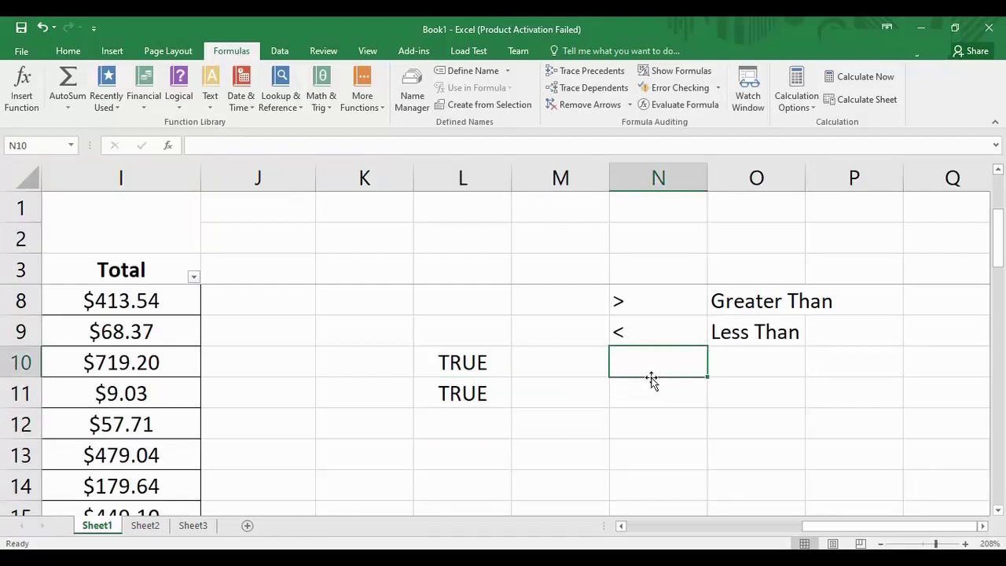
type(">=")
key("Tab")
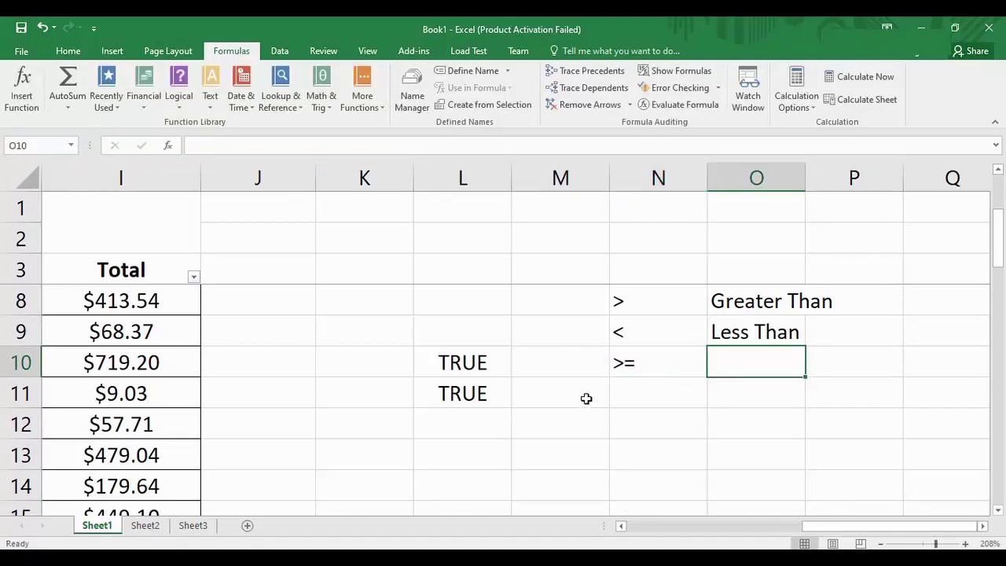
left_click(626, 393)
type("<=")
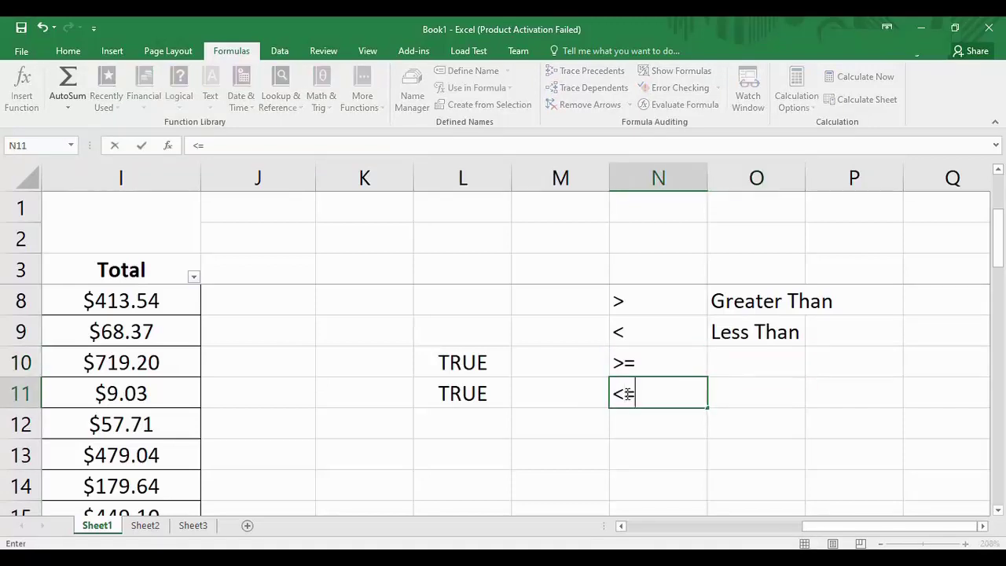
Enter the comparison formula =3>=3 in cell L12
left_click(491, 422)
type("=")
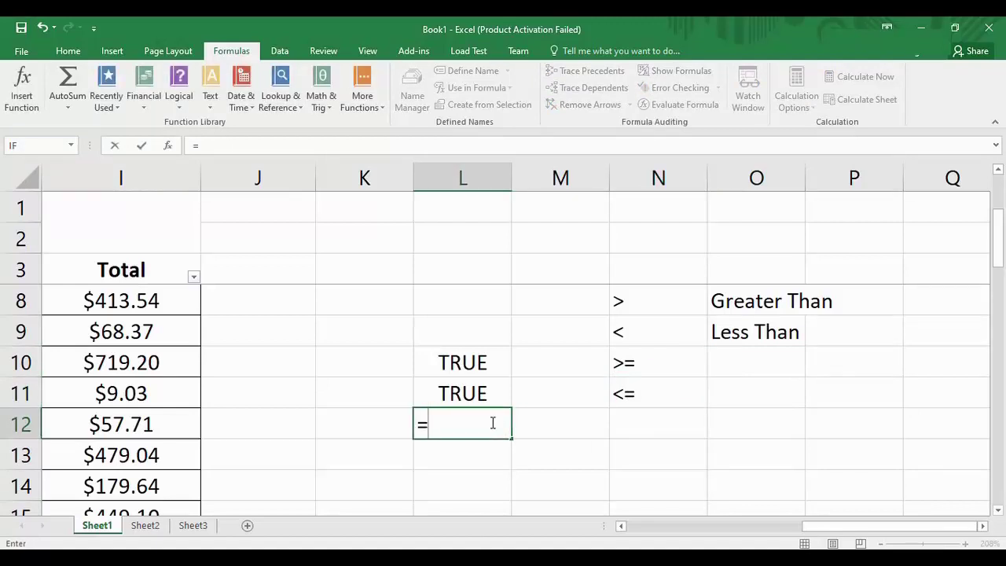
type("3>=")
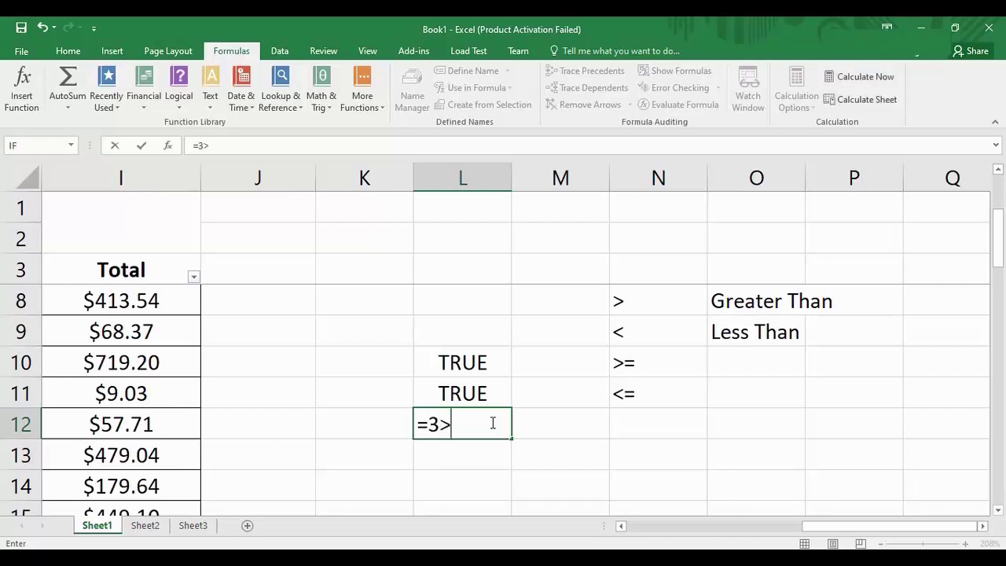
type("3")
key("Return")
left_click(491, 423)
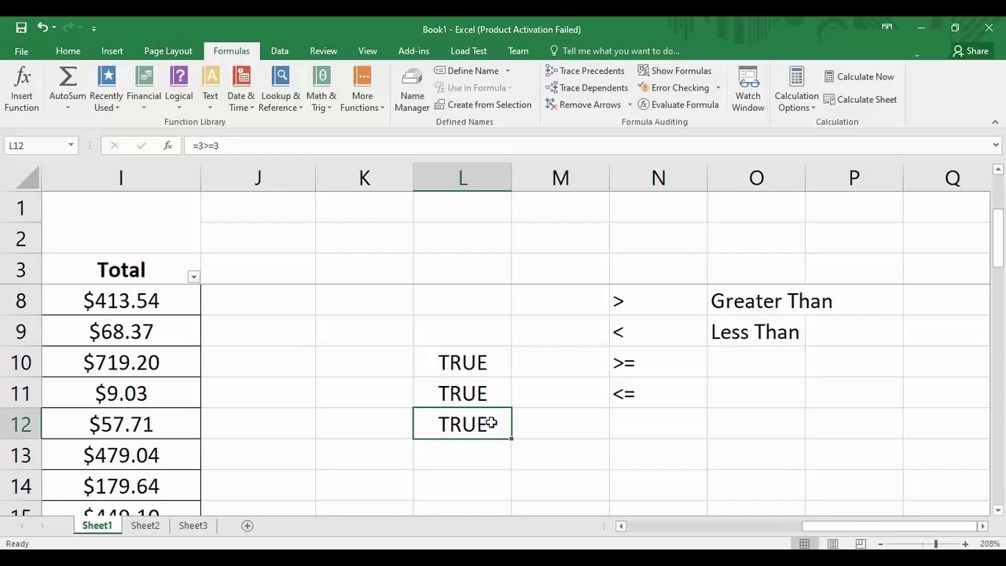
Enter the comparison formula =2<=4 in cell L13
left_click(490, 456)
type("=")
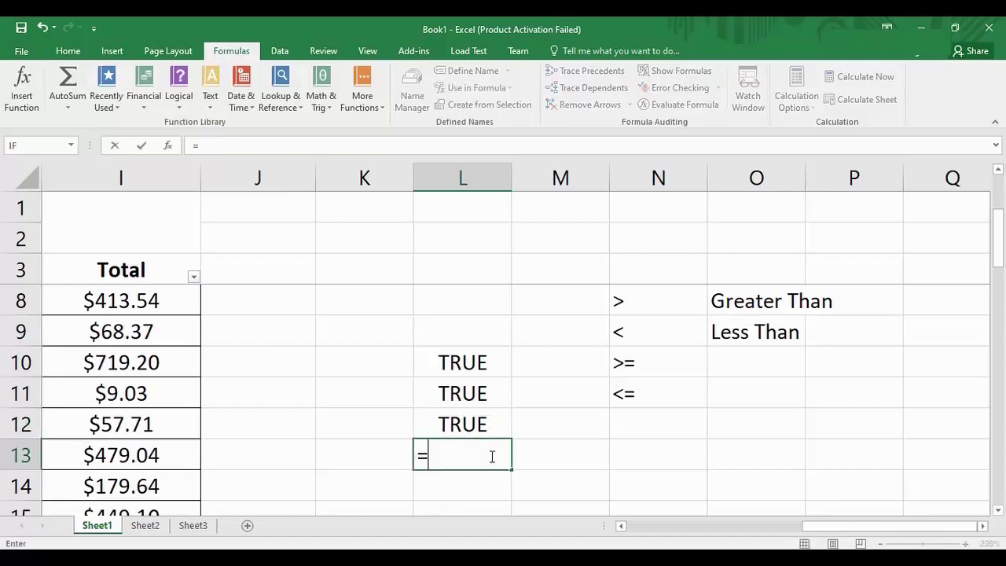
type("2<=4")
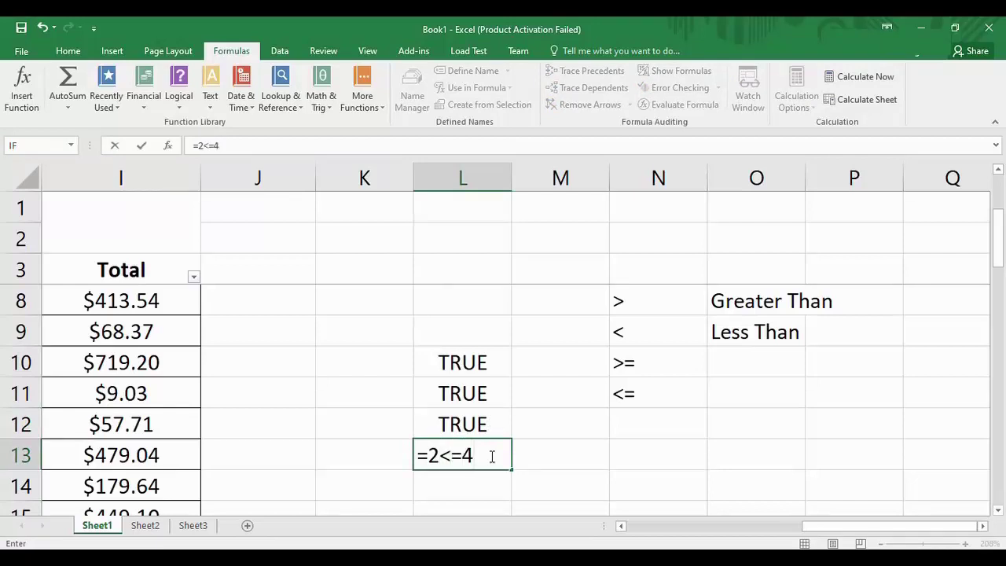
key("Return")
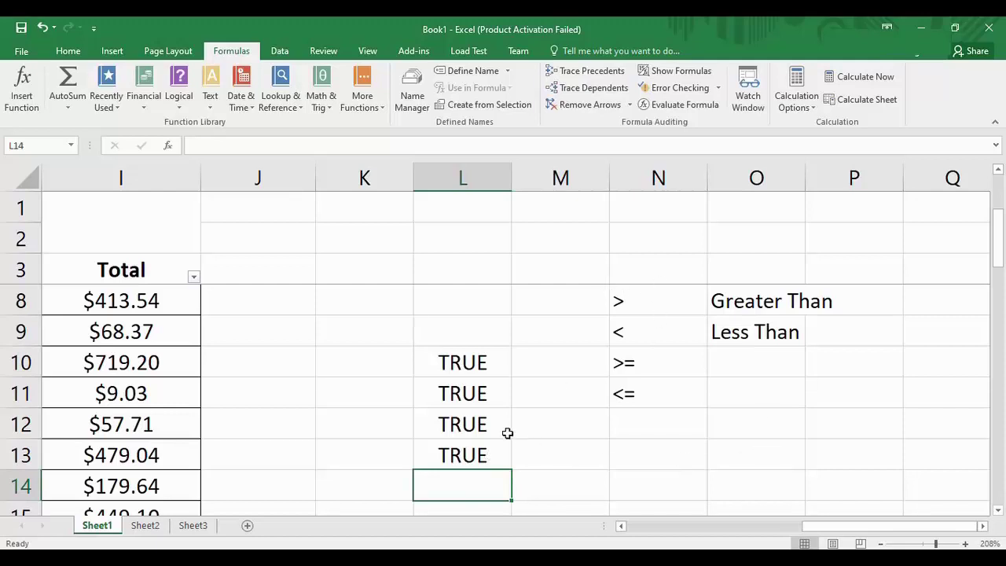
Search the function library for "if" and insert the IF function into cell K21 beside the data table
left_click(418, 359)
left_click_drag(999, 239, 1003, 308)
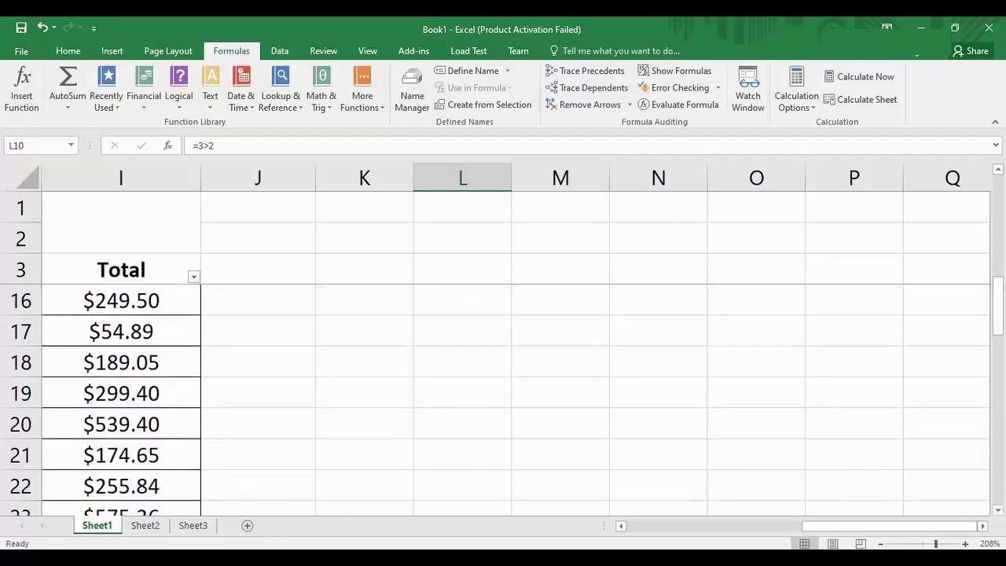
left_click_drag(938, 544, 923, 545)
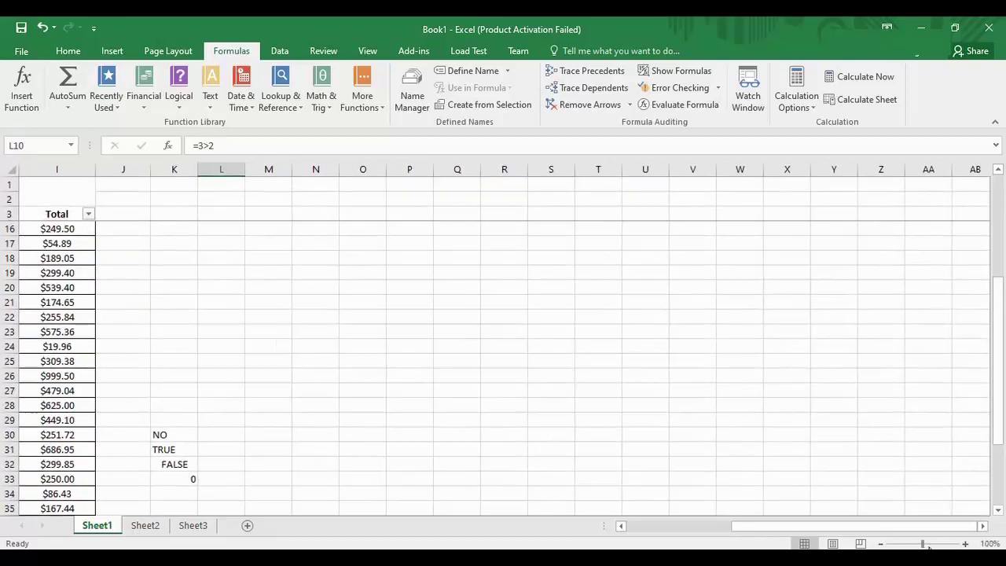
left_click_drag(835, 529, 779, 535)
left_click(607, 307)
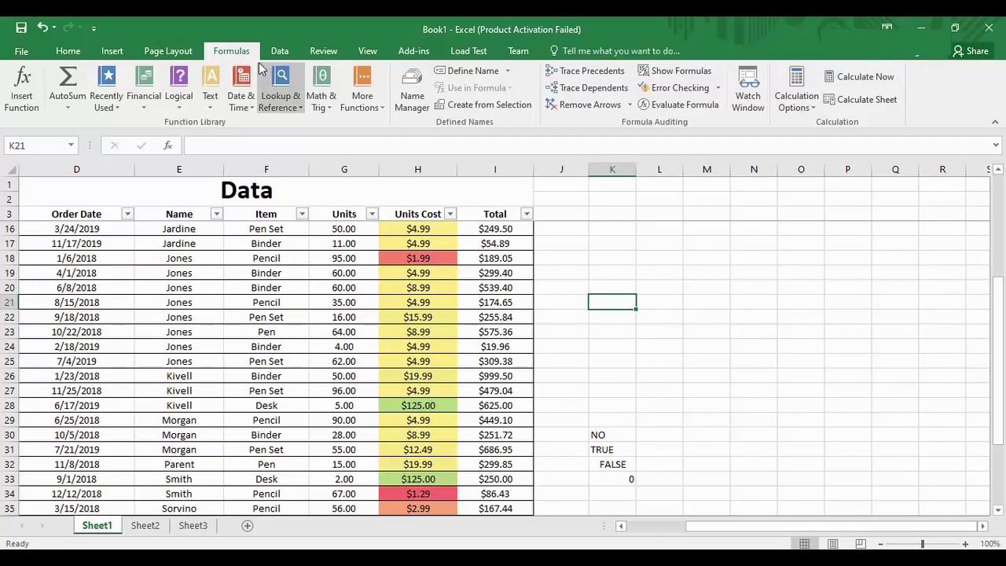
left_click(19, 106)
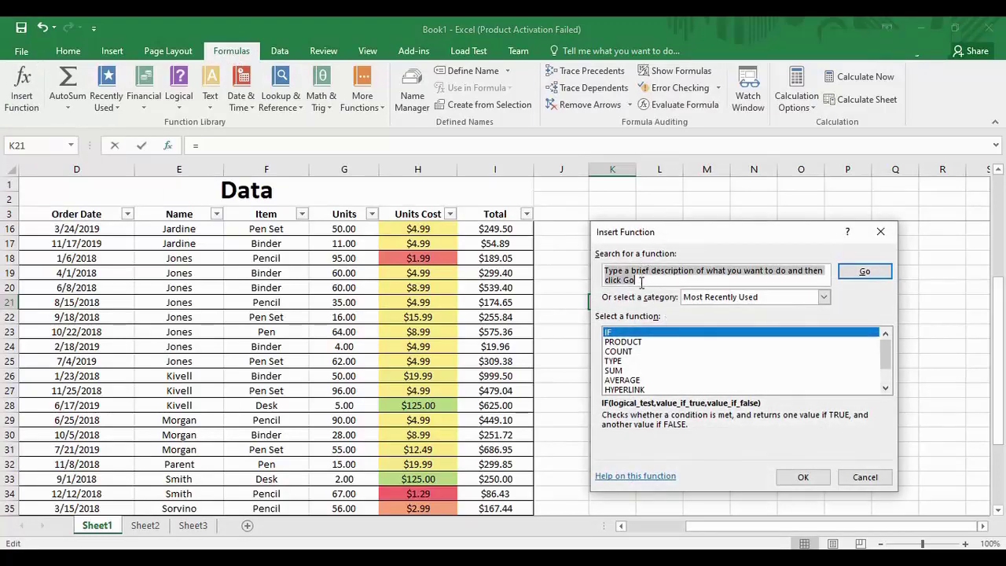
type("if")
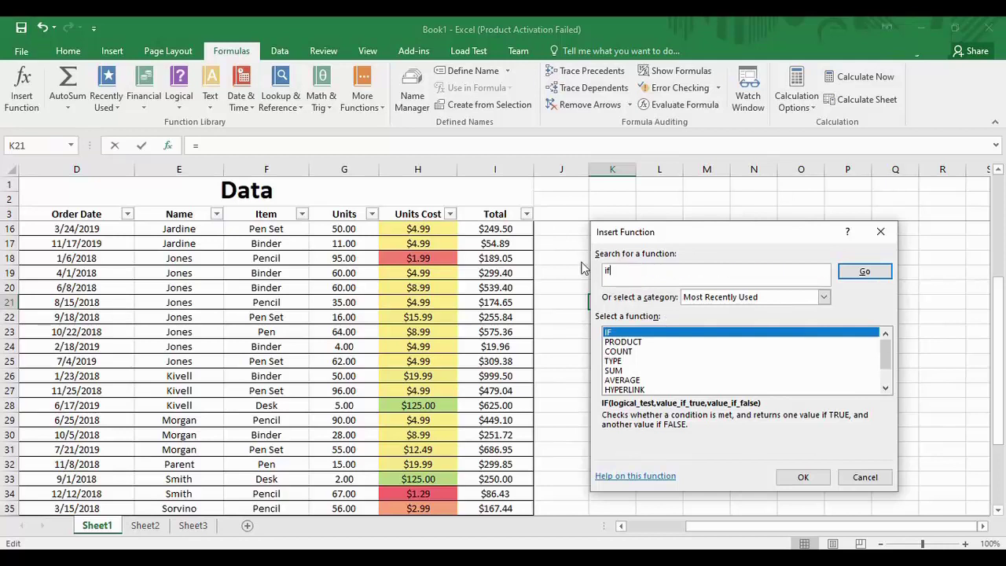
left_click(877, 277)
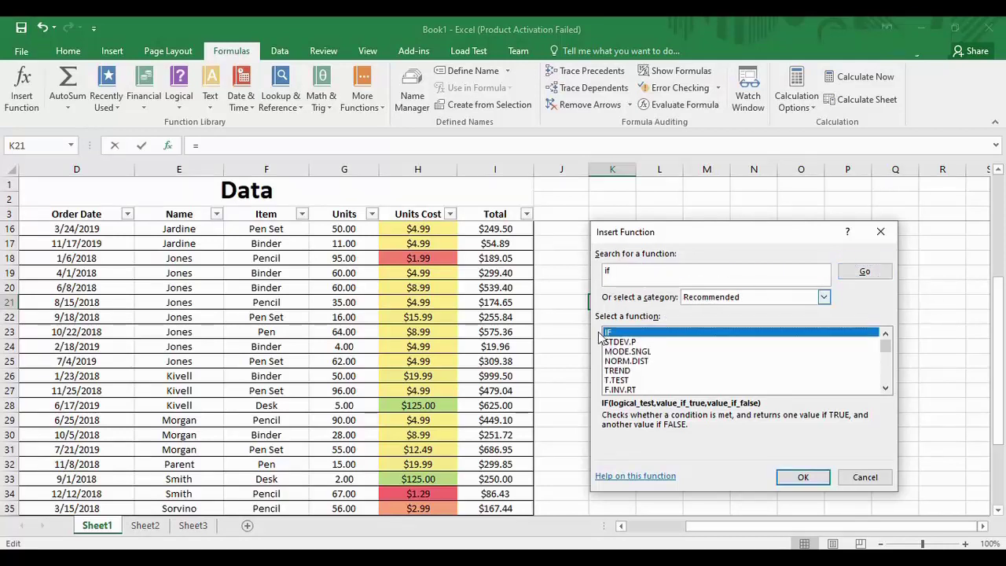
left_click(799, 481)
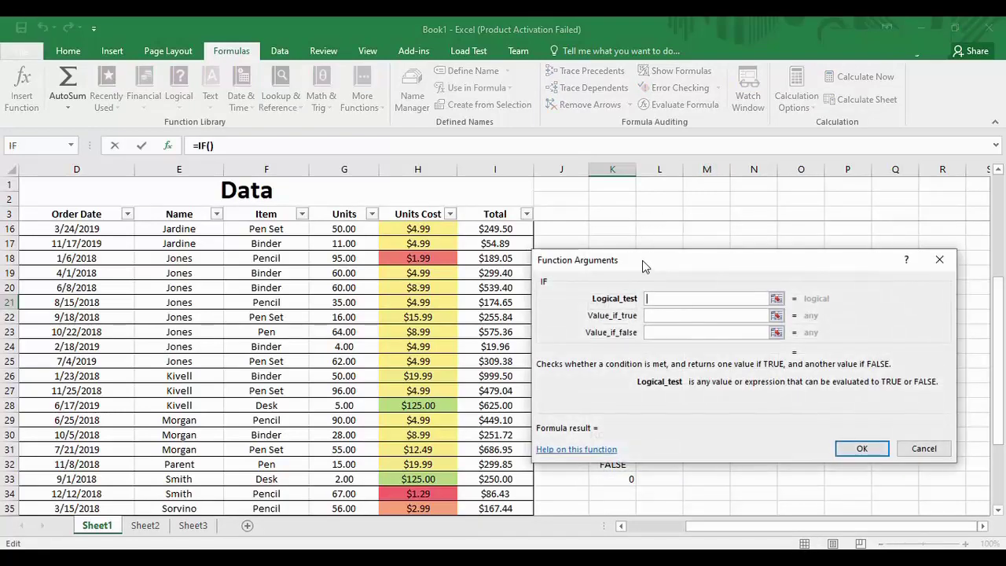
Complete the IF function in K21 with logical test 3>2, value if true "Yes" and value if false "No"
left_click_drag(642, 260, 474, 162)
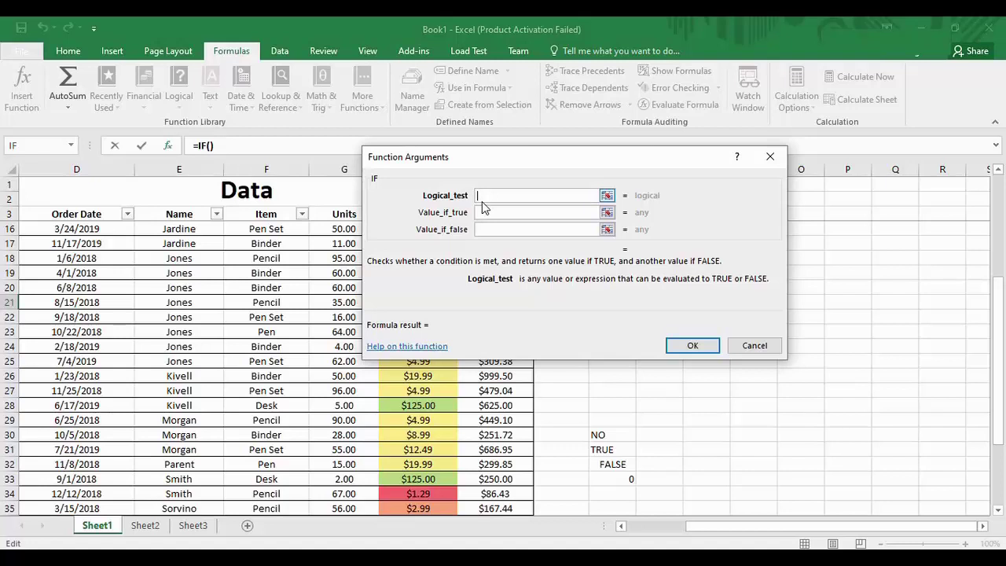
type("3>2")
left_click(488, 212)
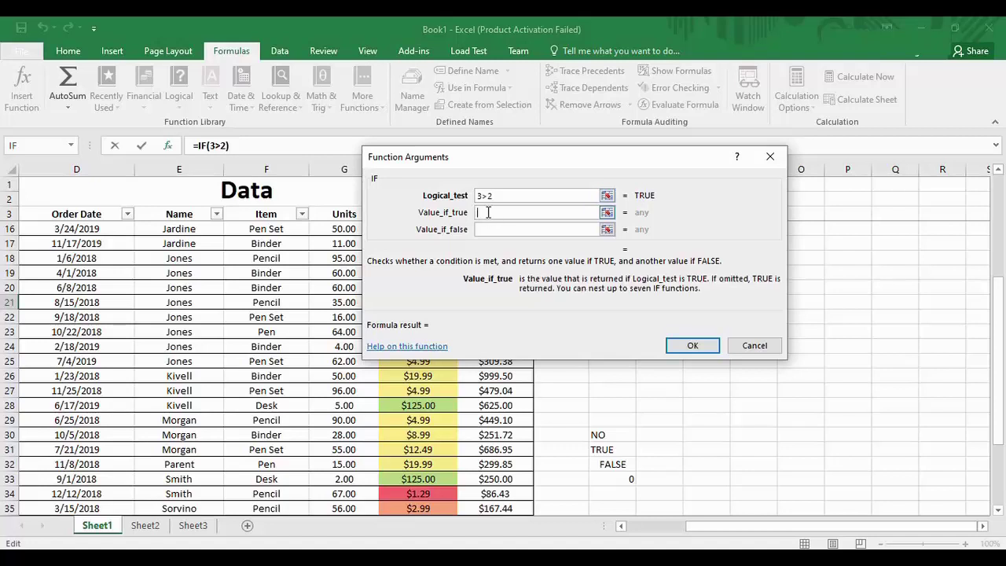
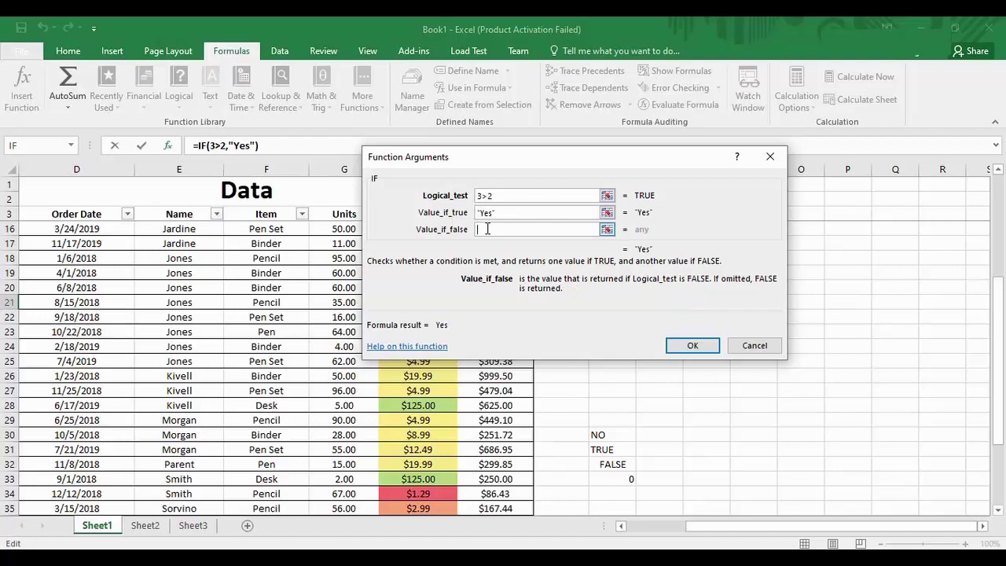
type("No")
left_click_drag(440, 157, 462, 156)
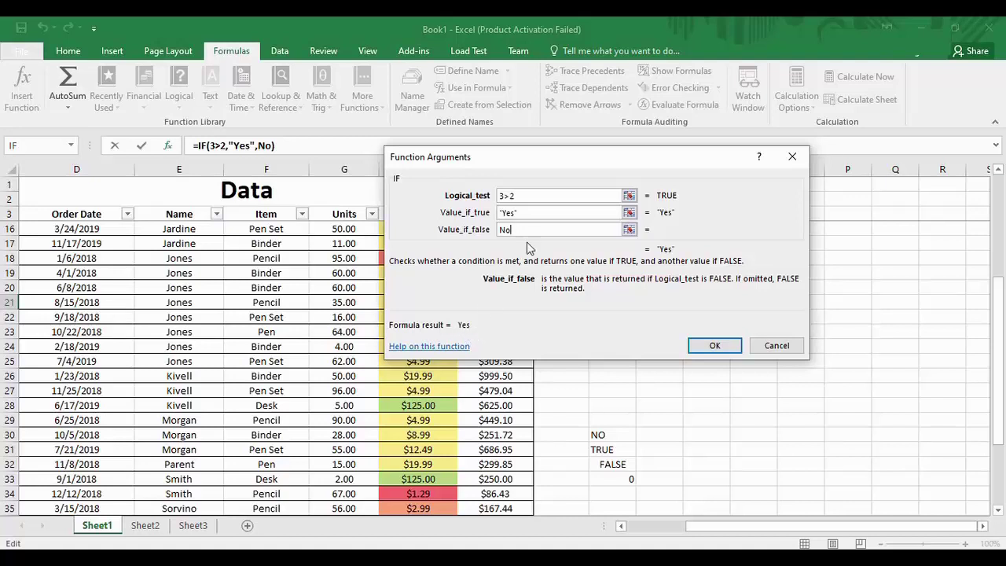
left_click(516, 196)
left_click(713, 346)
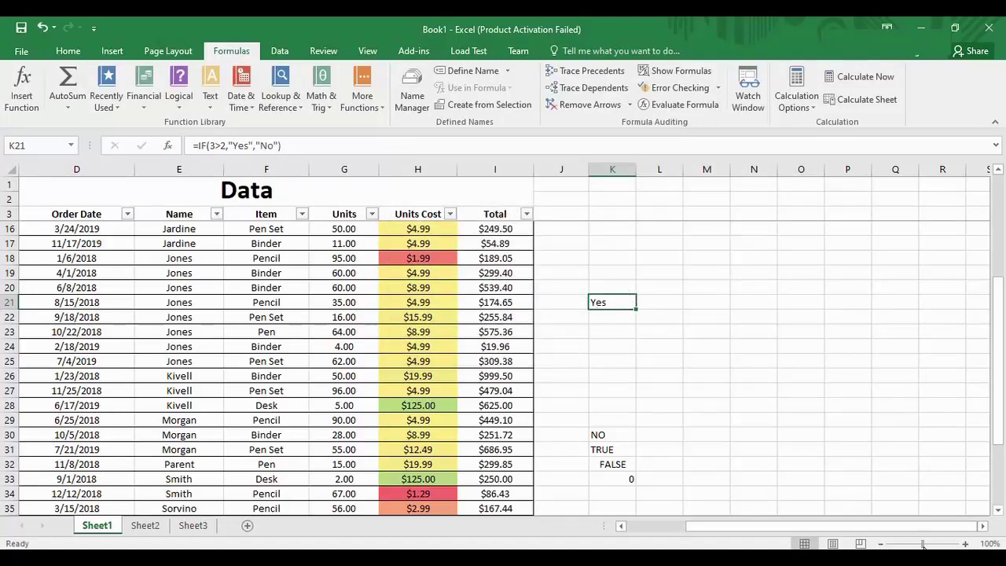
Examine the logical test, value-if-true and value-if-false arguments of the IF formula in cell K21
scroll(814, 464, "up", 8)
left_click_drag(794, 529, 817, 529)
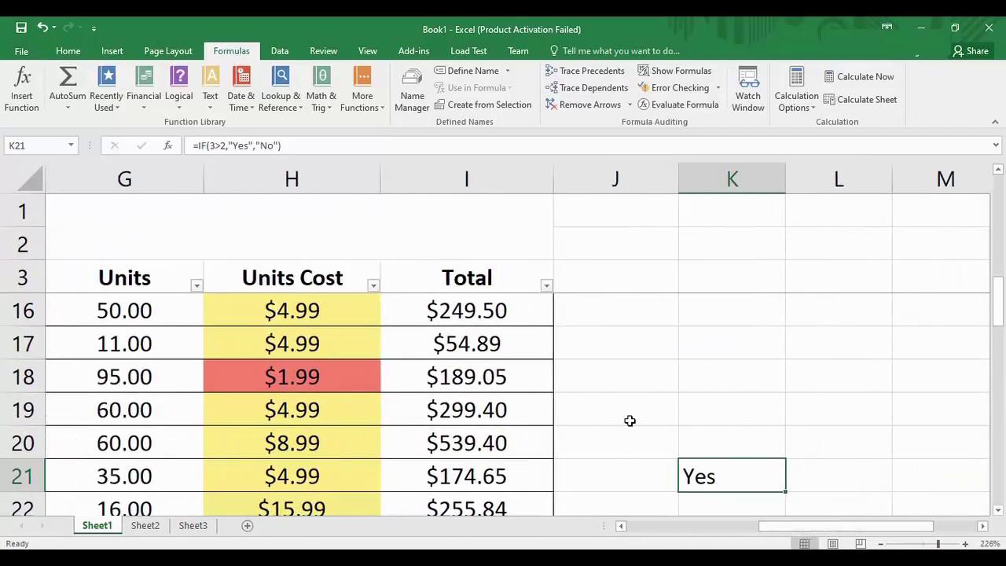
left_click_drag(301, 146, 215, 148)
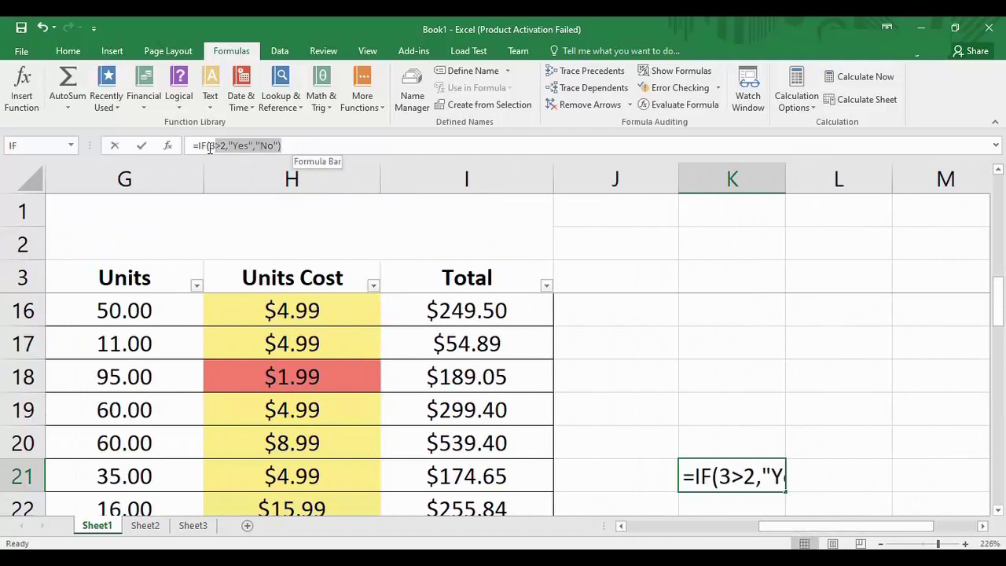
left_click(298, 150)
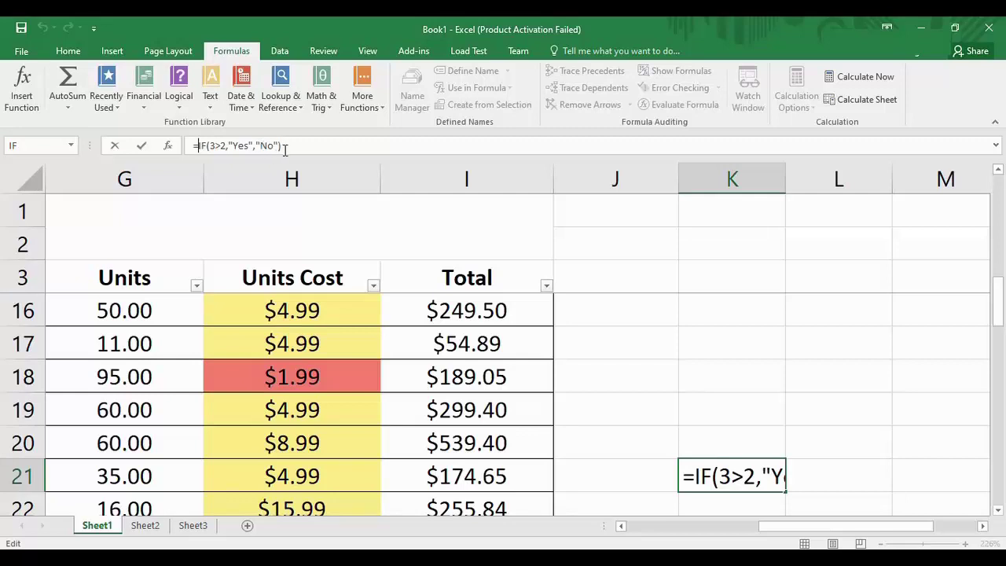
left_click(240, 146)
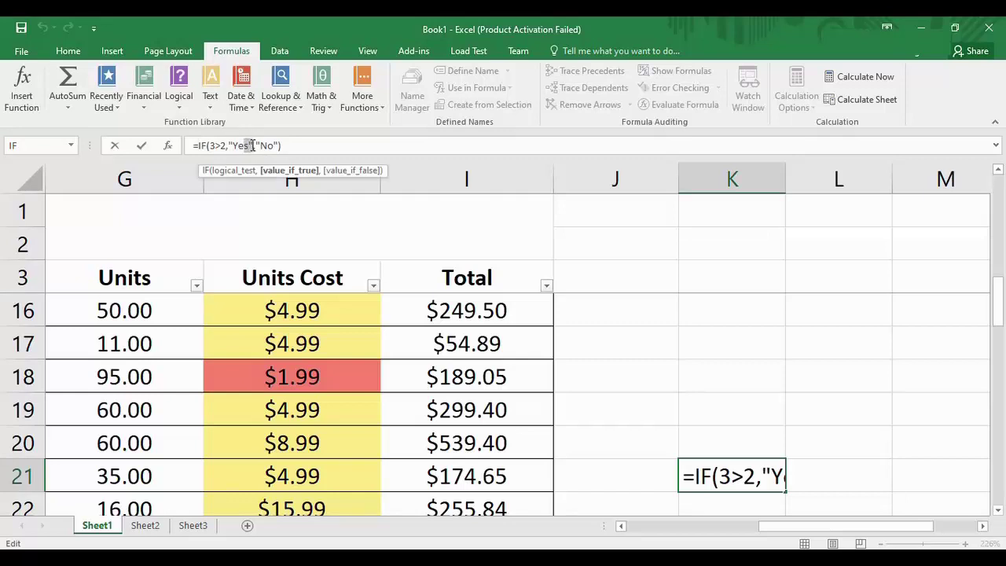
left_click(258, 147)
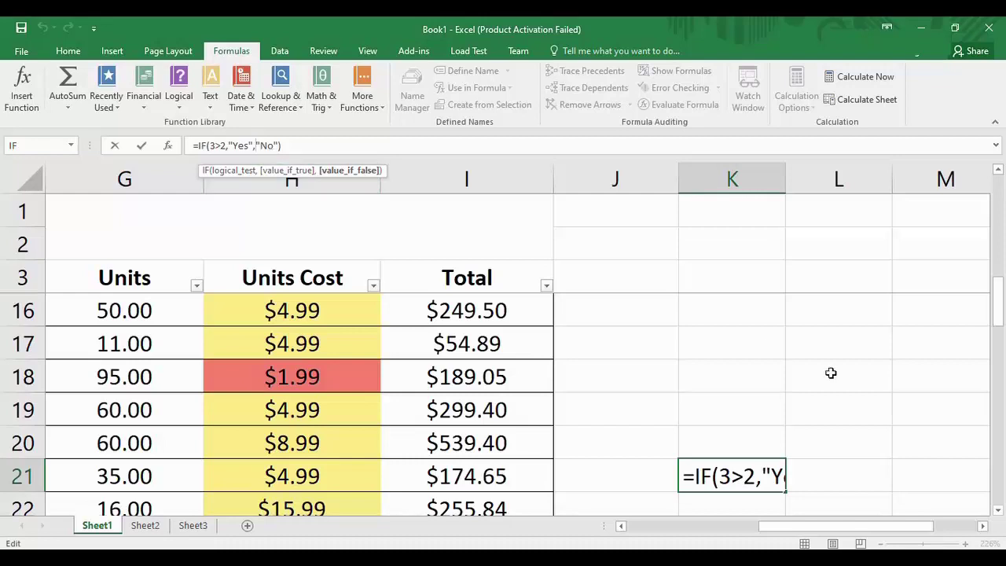
Enter the formula =IF(H22<H26,1,0) in cell K24 to compare two unit costs
scroll(755, 354, "down", 2)
left_click(745, 405)
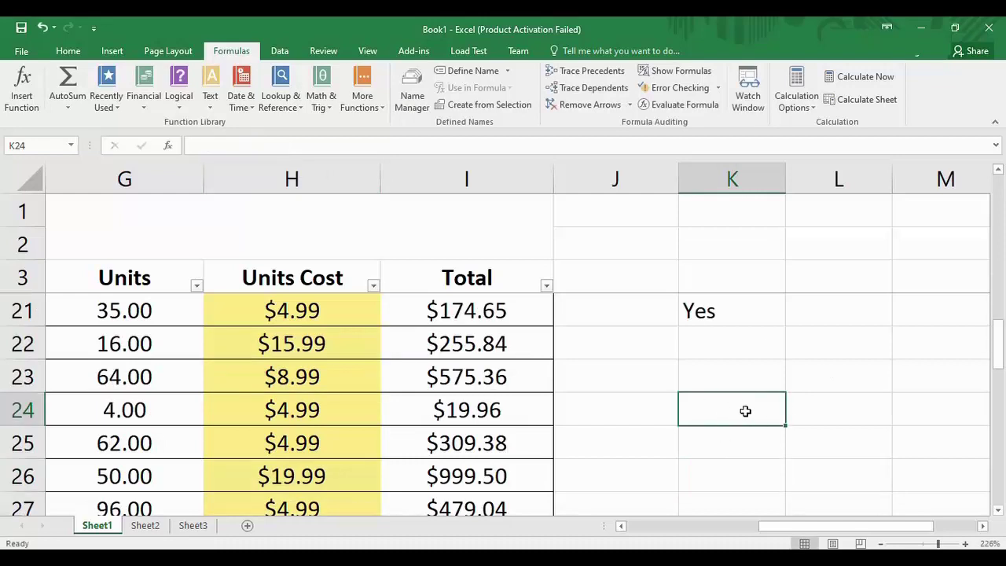
type("=i")
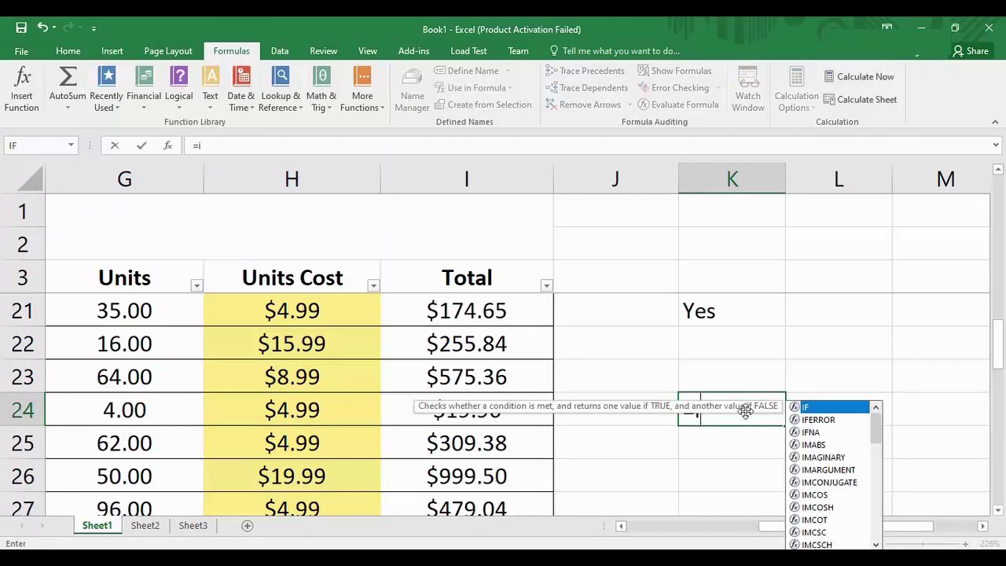
type("f(")
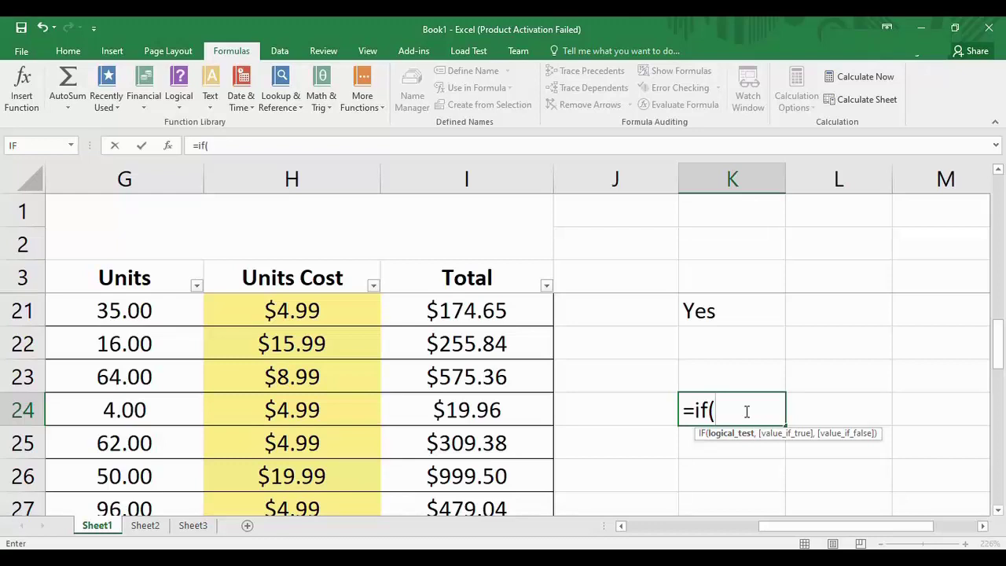
left_click(314, 349)
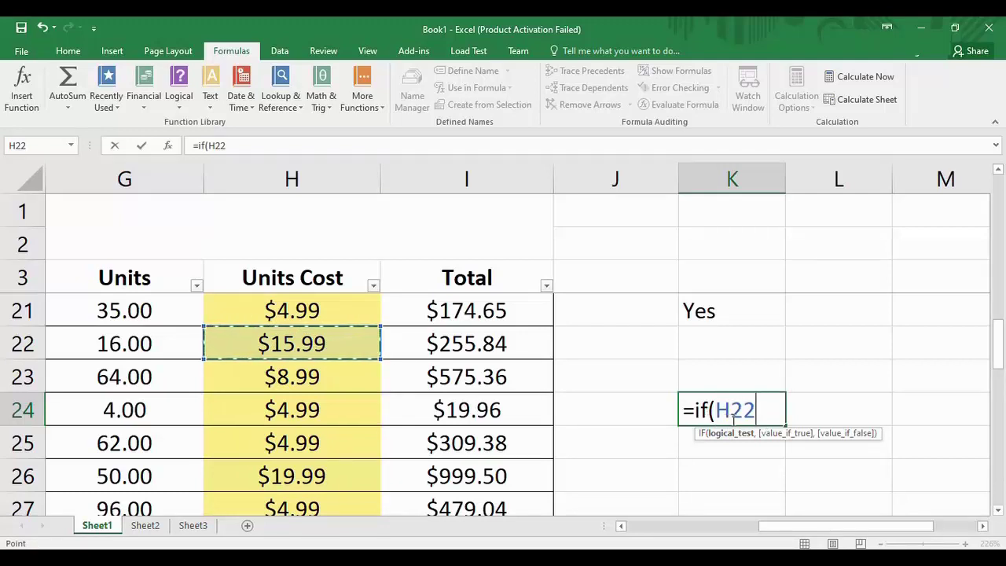
type("<")
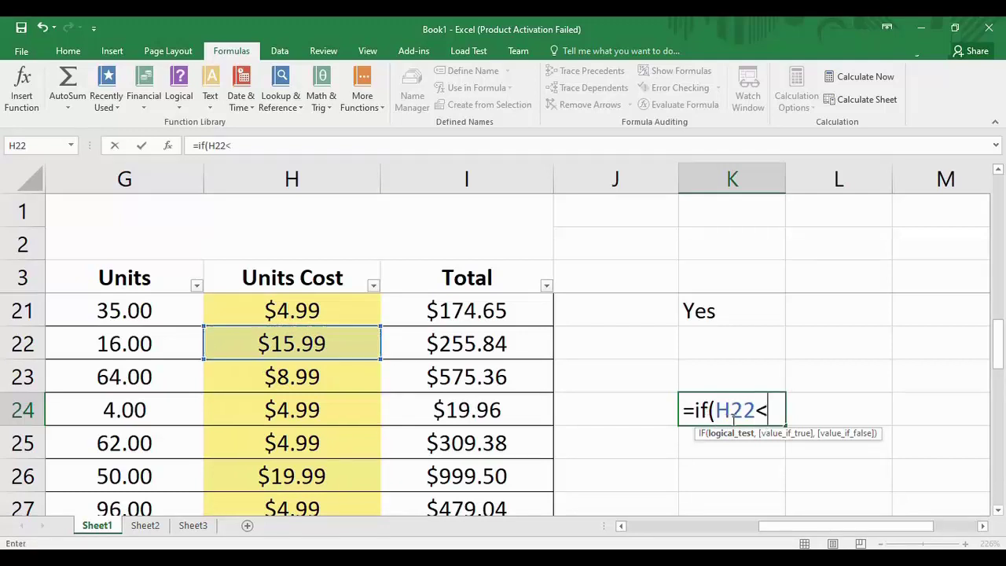
left_click(335, 478)
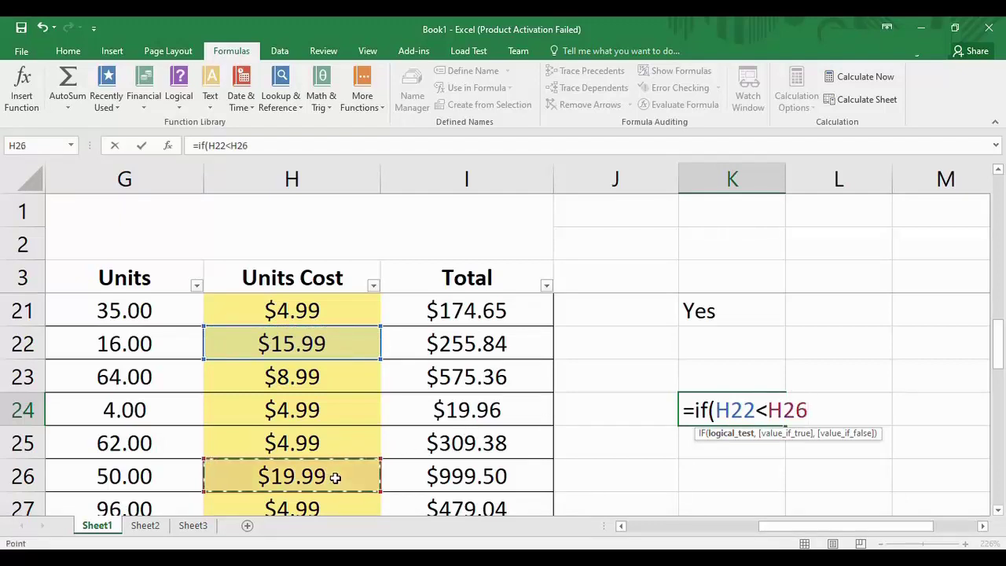
type(",")
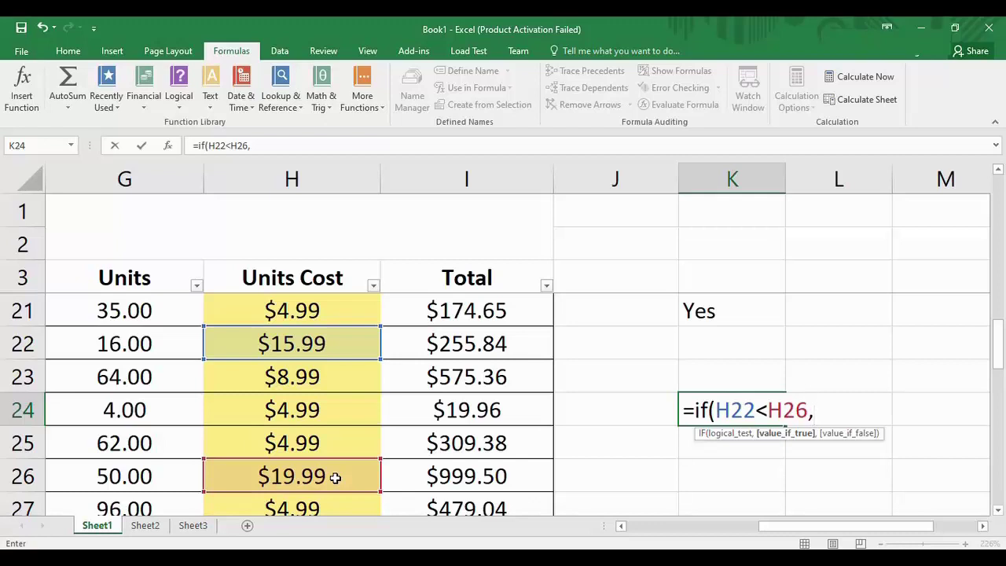
type("1,")
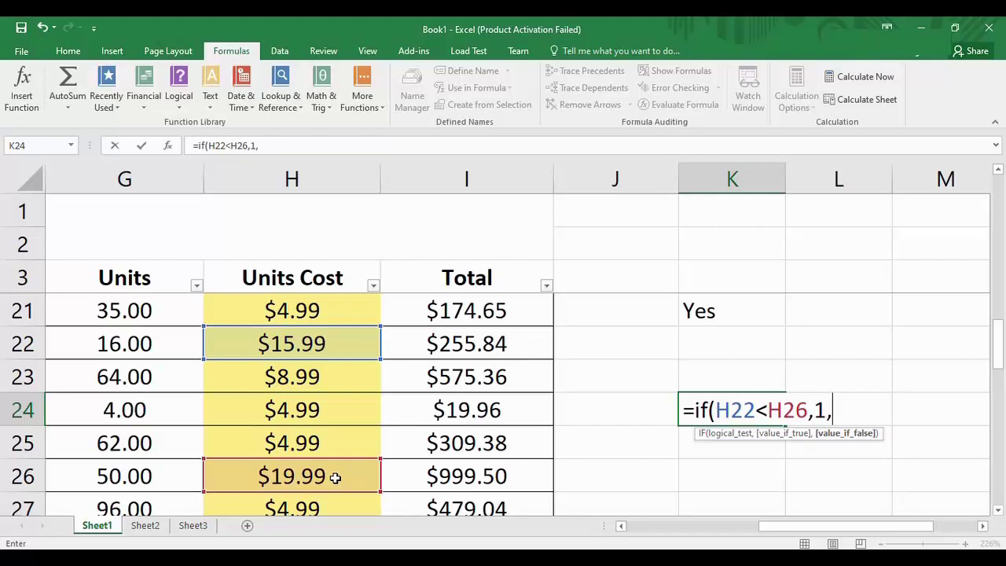
type("0)")
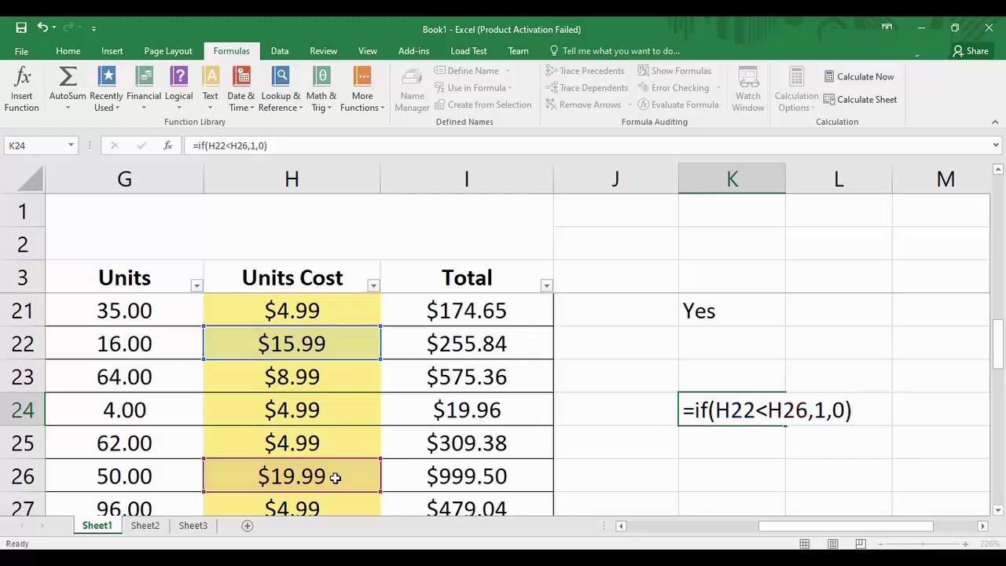
key("Return")
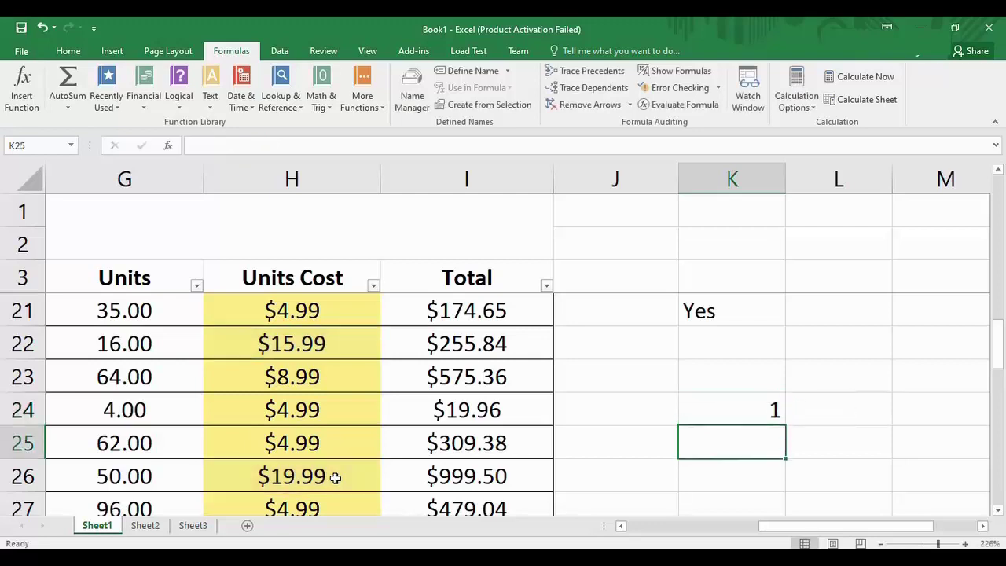
Check the IF formula in K24 against the two unit cost cells it compares, H22 and H26
left_click(722, 409)
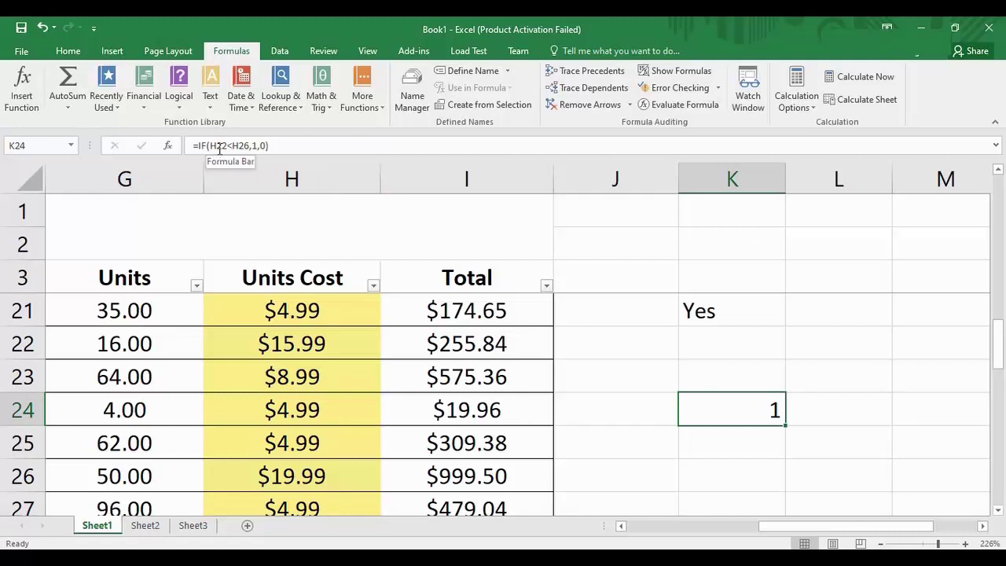
left_click(286, 348)
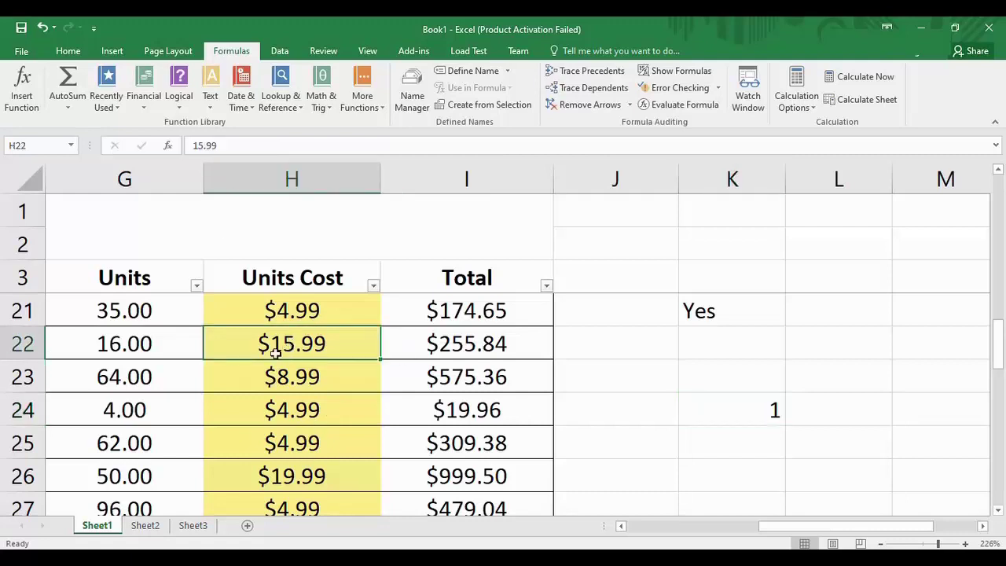
left_click(317, 476)
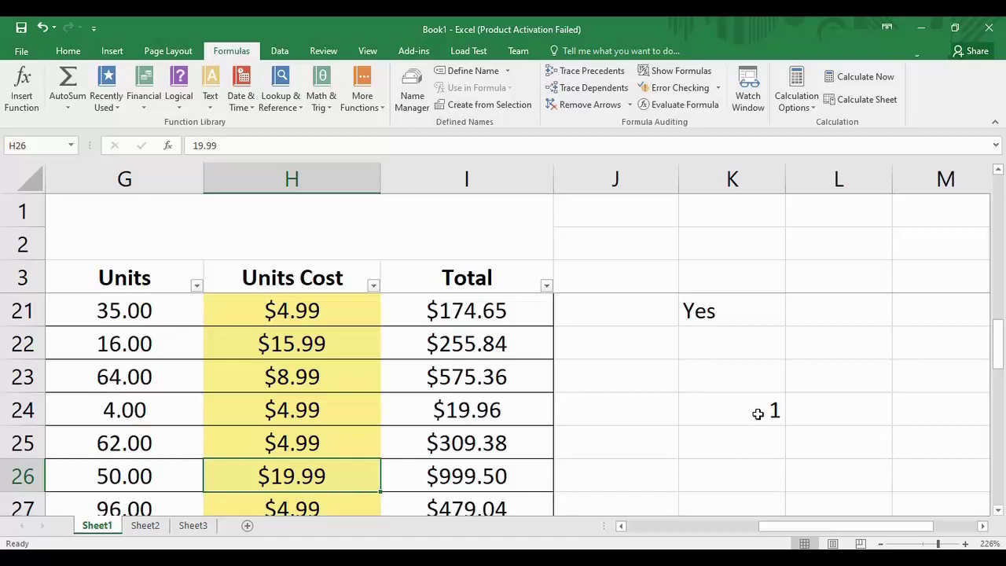
Enter the formula =IF(H21>H22,1,0) in cell K25 to compare two unit costs
left_click(744, 438)
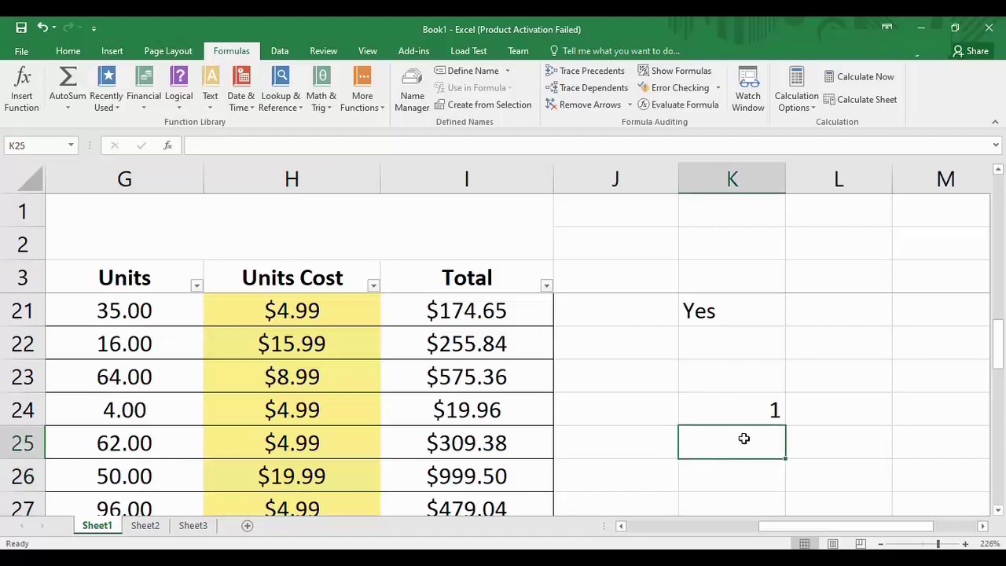
type("=")
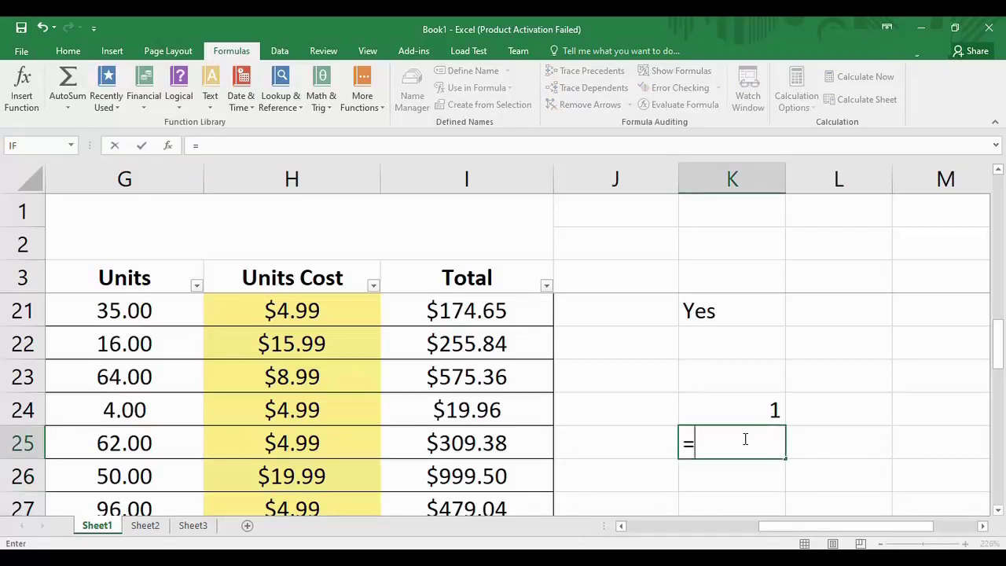
type("if(")
left_click(310, 313)
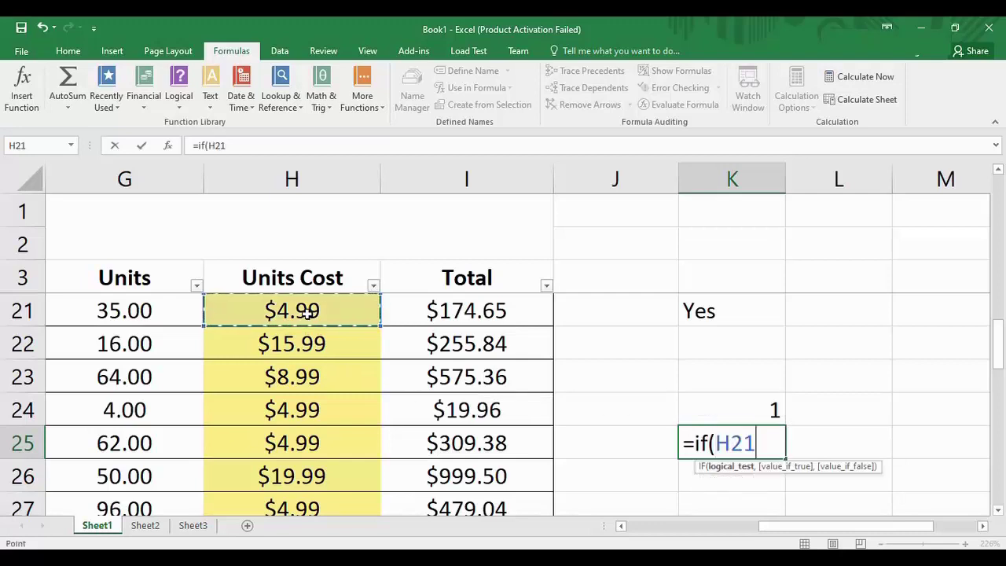
type(">")
left_click(329, 345)
type(",")
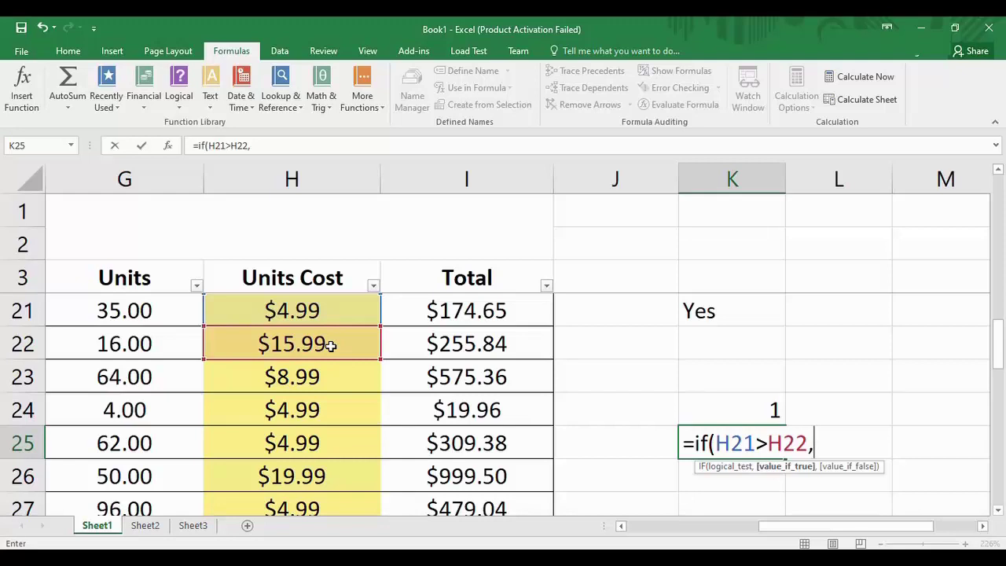
type("1,0)")
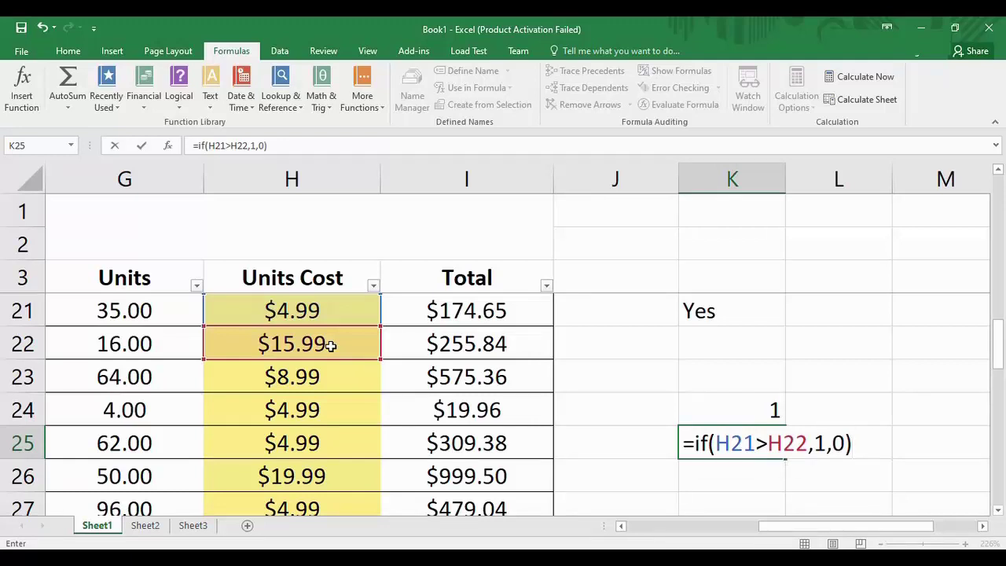
key("Return")
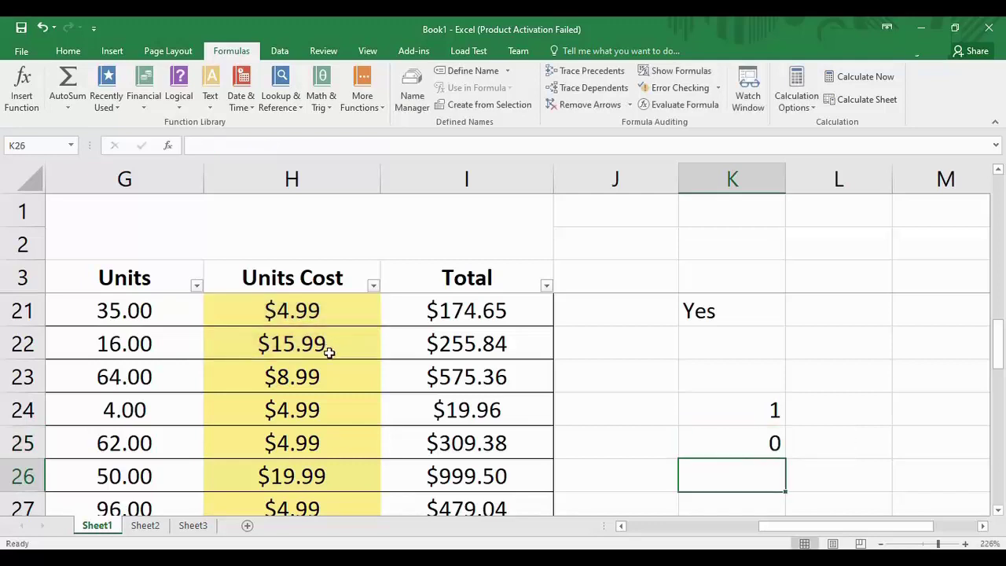
Review the IF formulas in cells K25, K21 and K24 and compare their value-if-true and value-if-false arguments
left_click(762, 447)
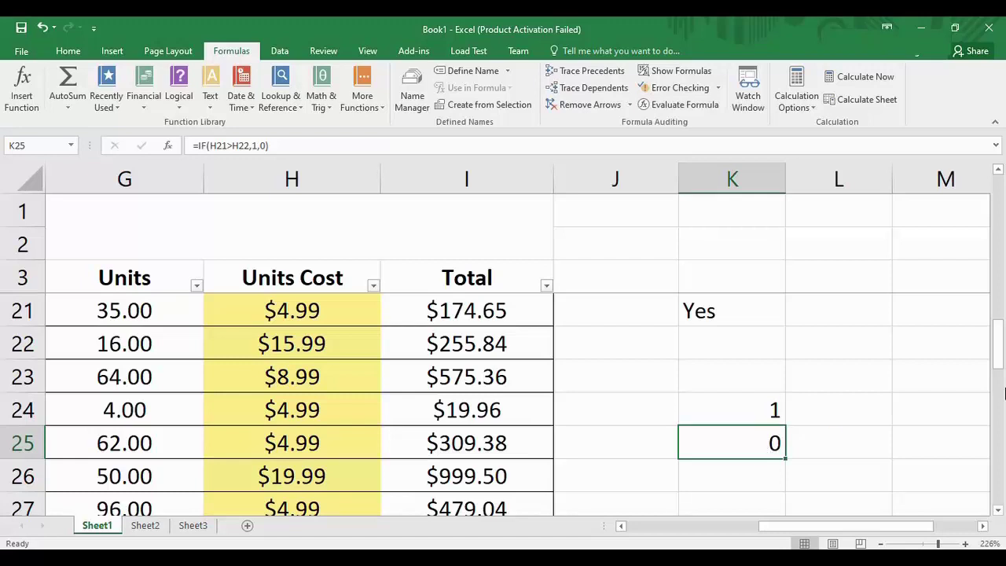
left_click_drag(1000, 338, 1000, 344)
left_click(734, 317)
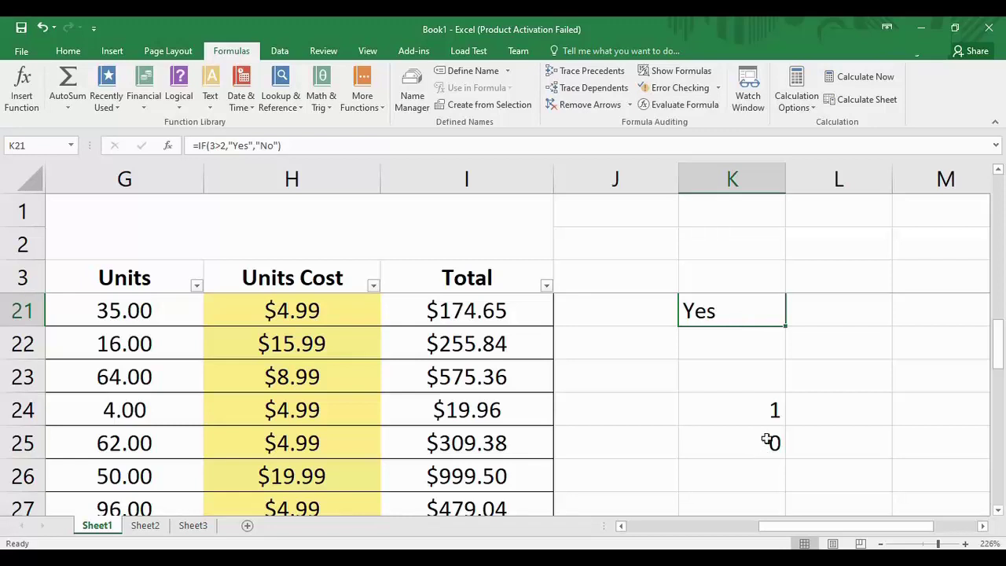
left_click(761, 421)
left_click(763, 448)
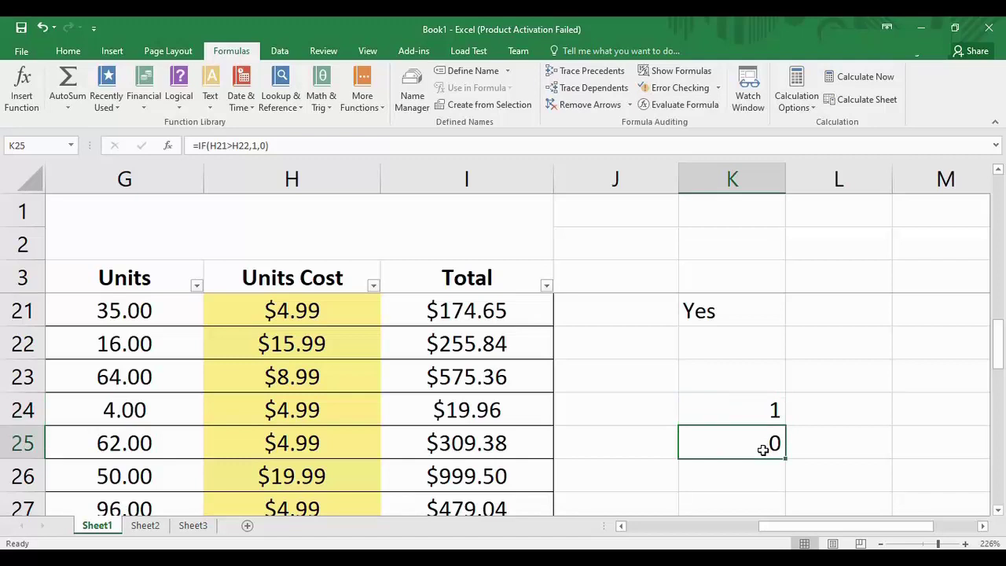
Start an IF formula in cell L27 with the logical test H28<H26, comparing two unit costs
scroll(826, 403, "down", 1)
left_click(826, 404)
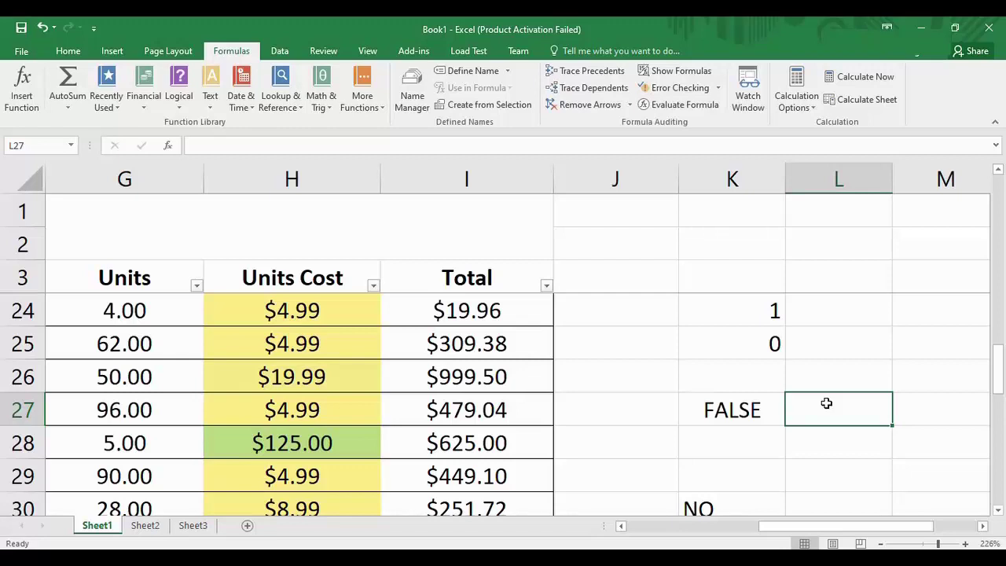
type("=")
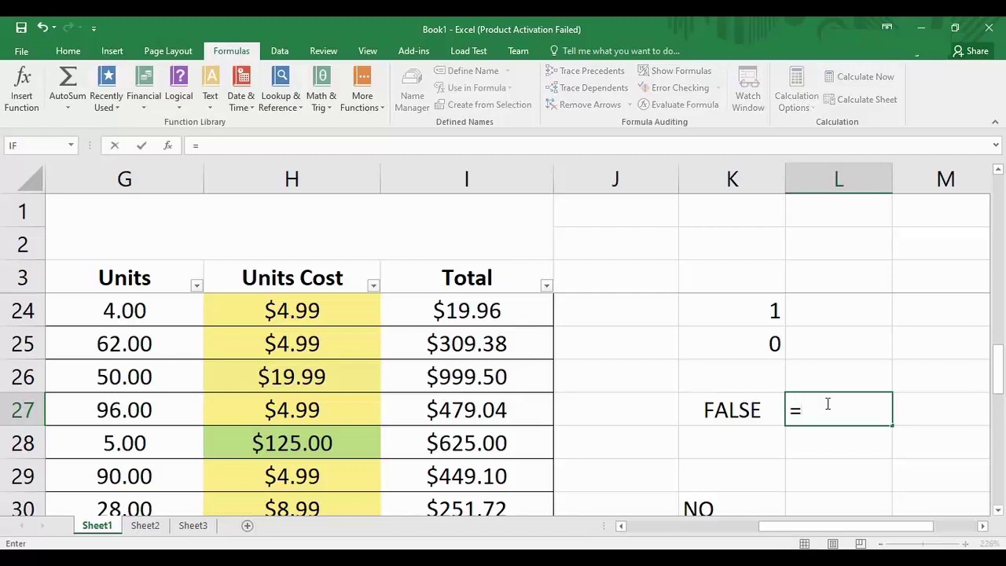
type("IF")
key("Escape")
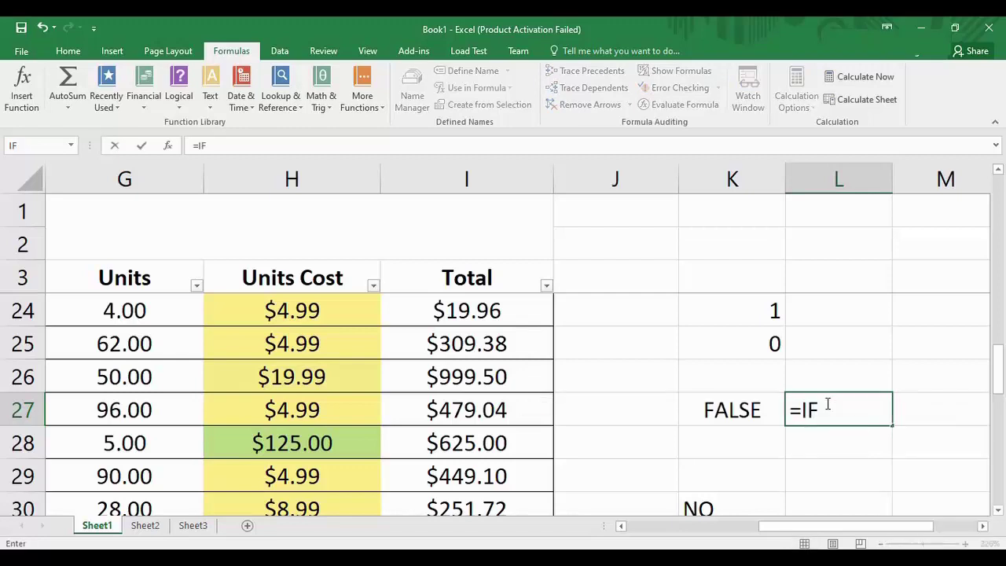
type("(")
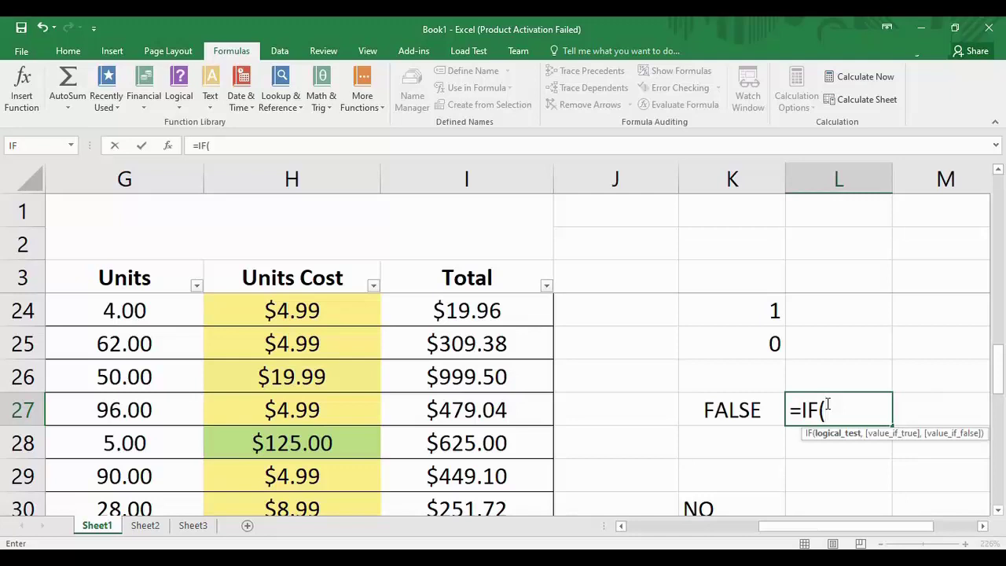
left_click(348, 450)
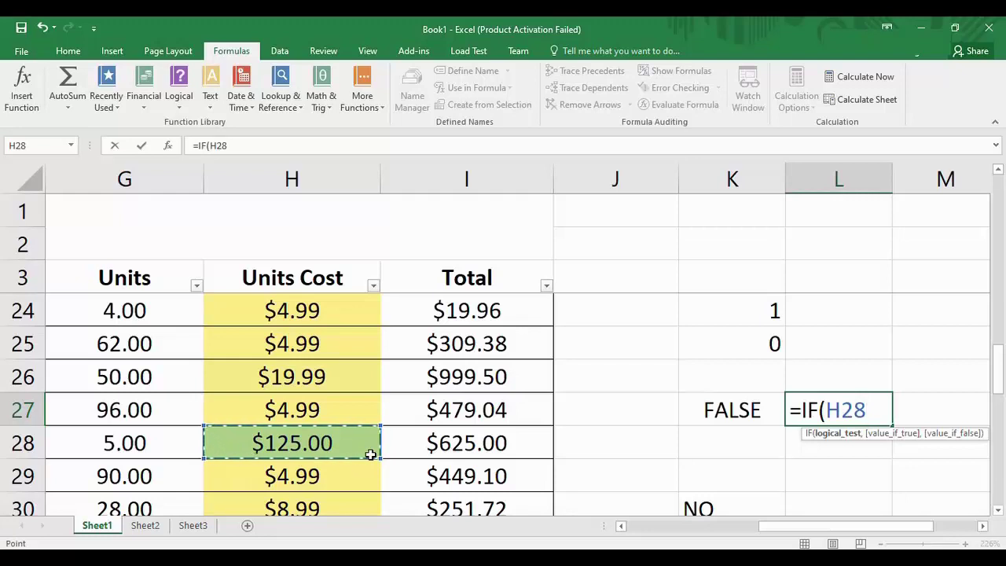
type("<")
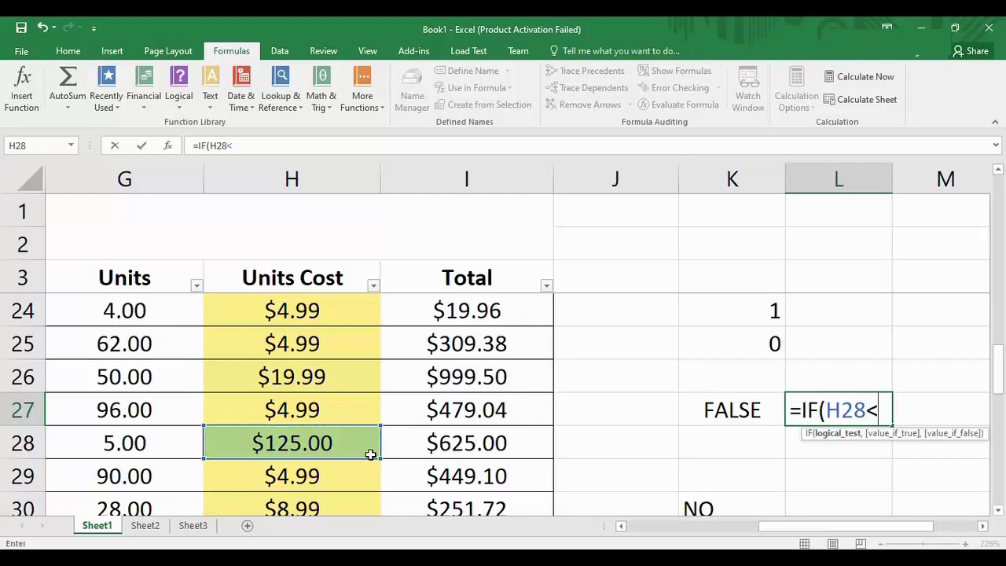
left_click(323, 379)
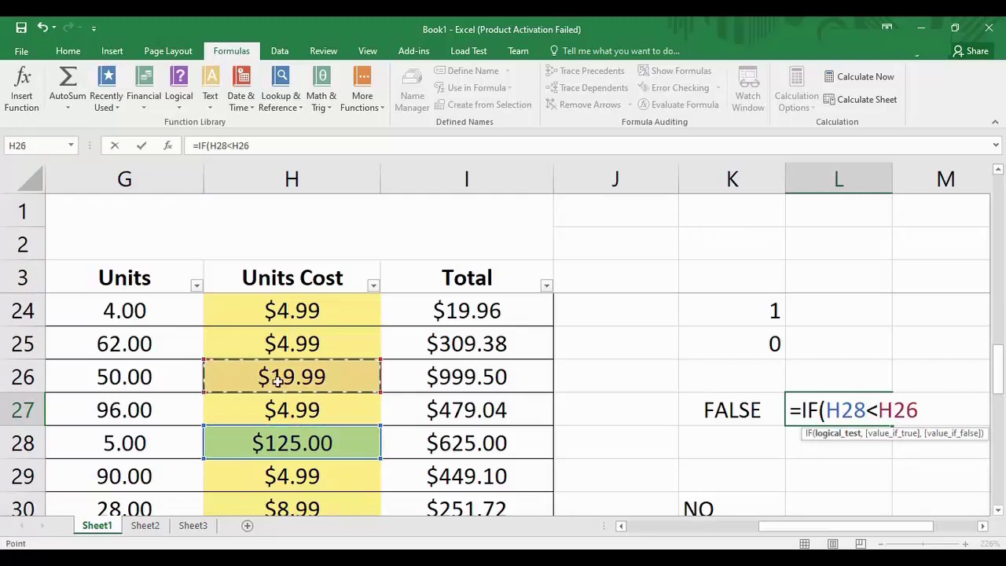
Complete the IF formula in L27 with unquoted TRUE as value if true and FALSE as value if false
type(",")
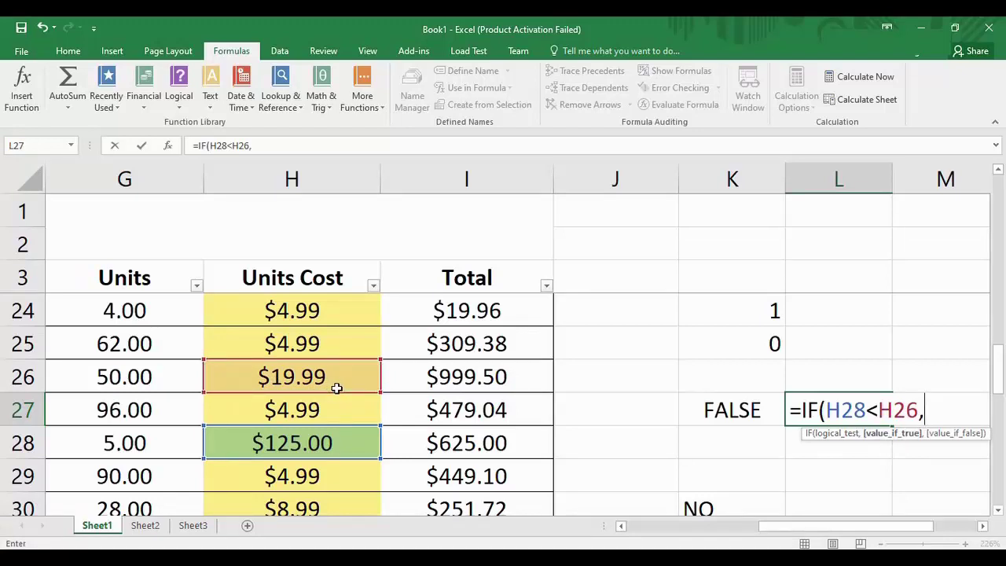
type("TR")
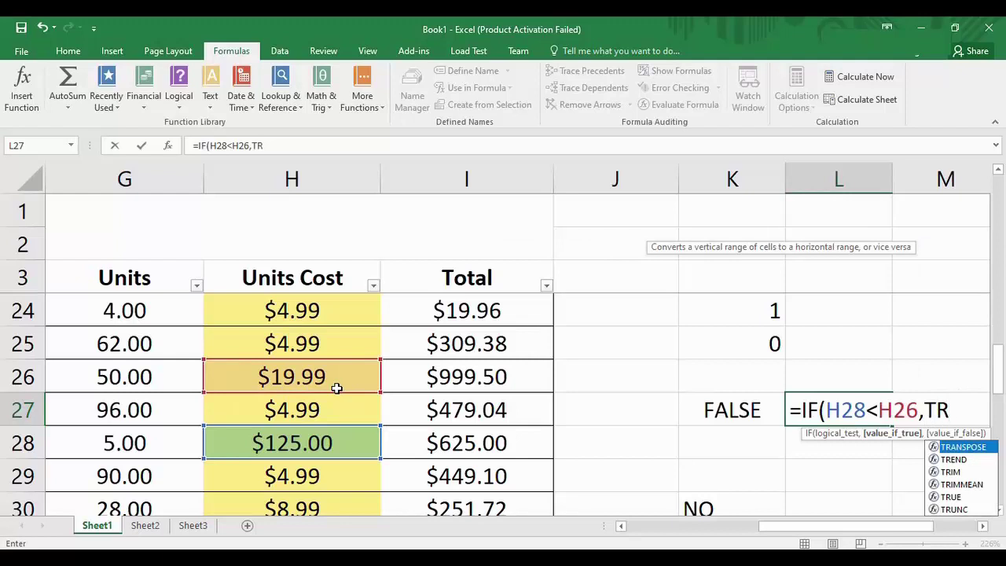
type("UE")
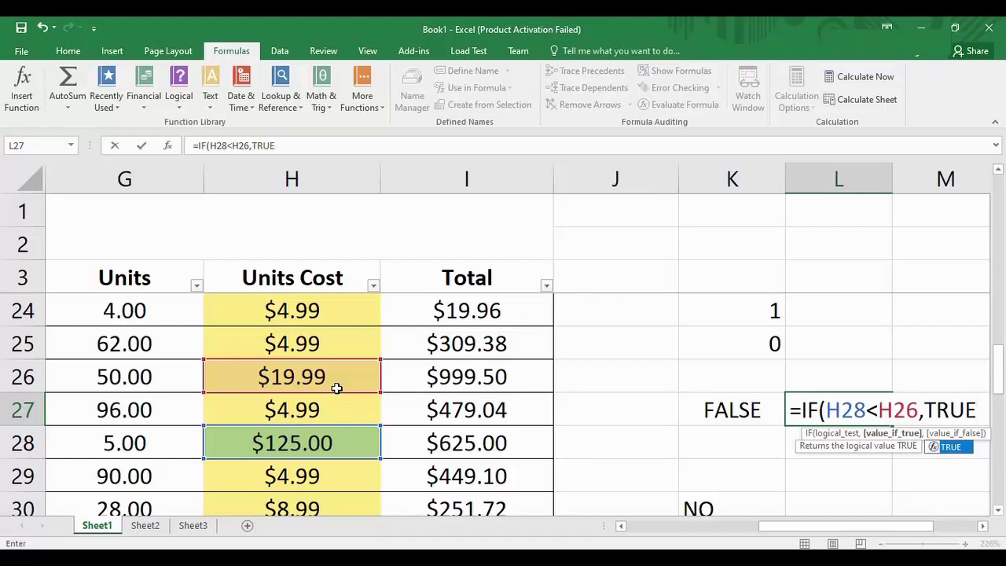
type(",")
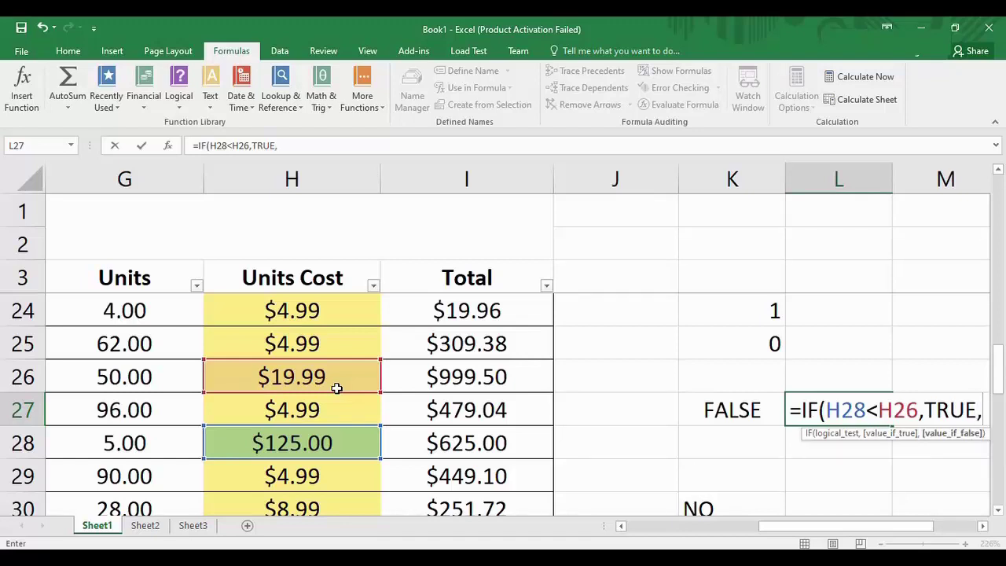
type("FAL")
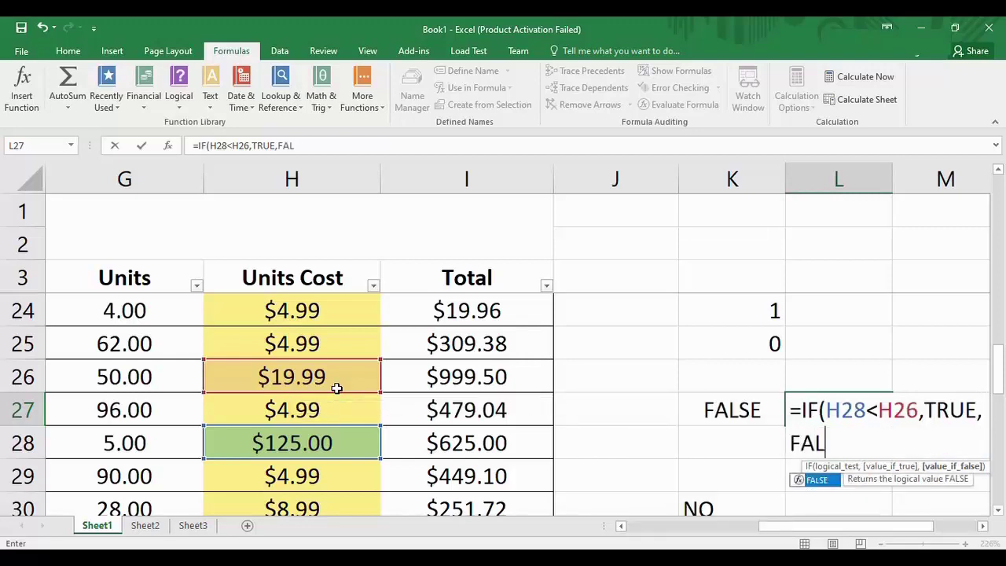
type("SE")
type(")")
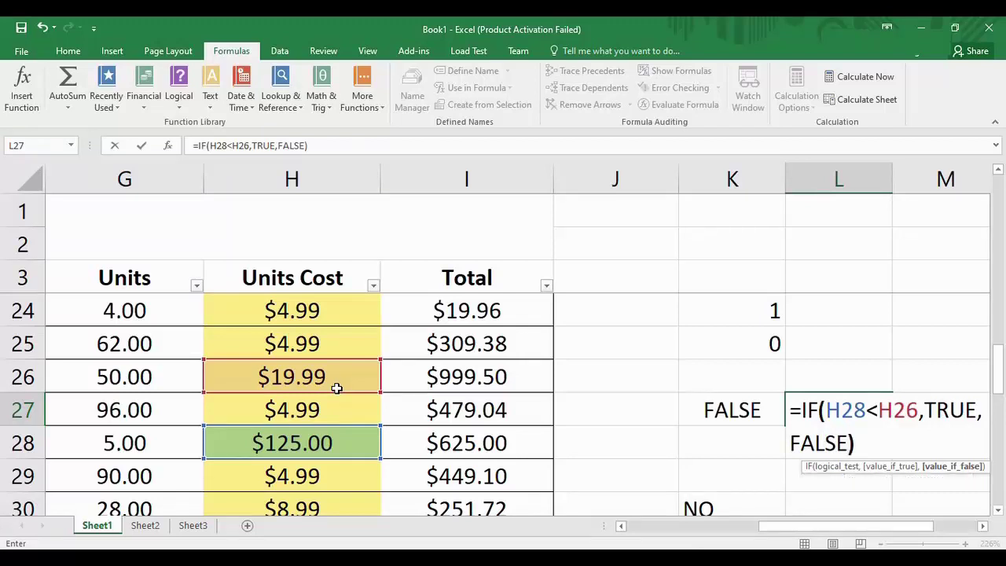
key("Return")
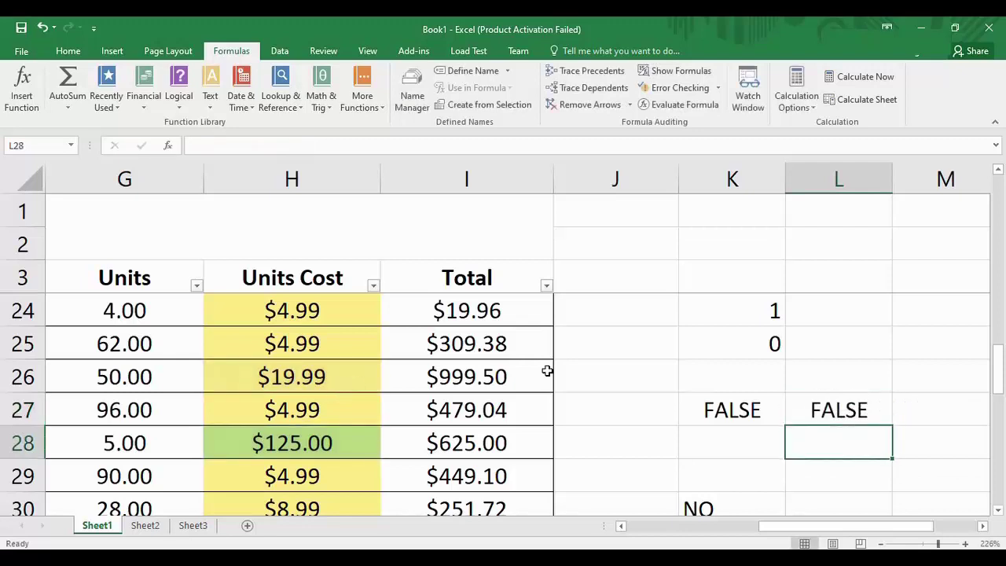
left_click(859, 411)
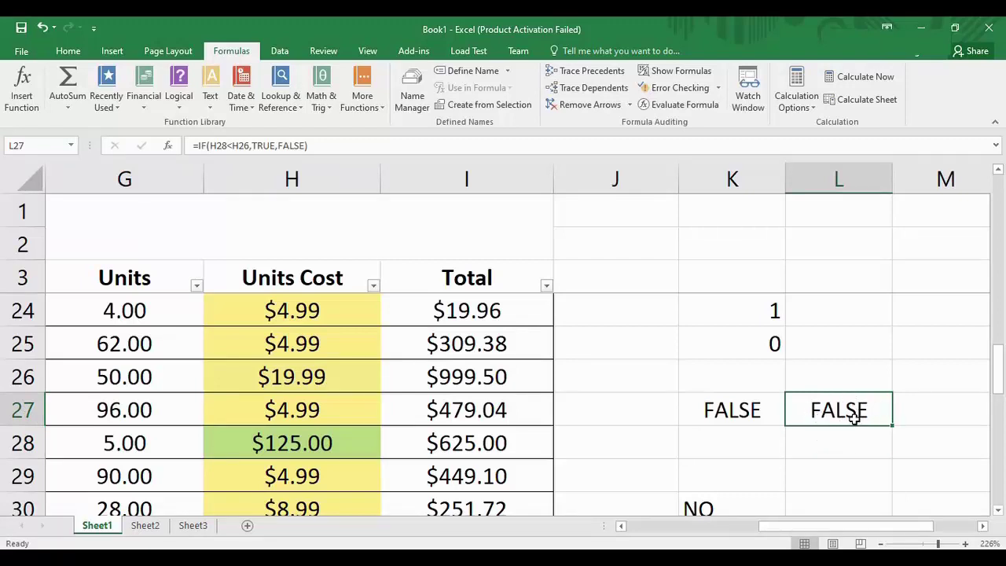
Enter the formula =IF(H28<H26,"TRUE","FALSE") in cell L28, with both outcomes as quoted text
left_click(845, 449)
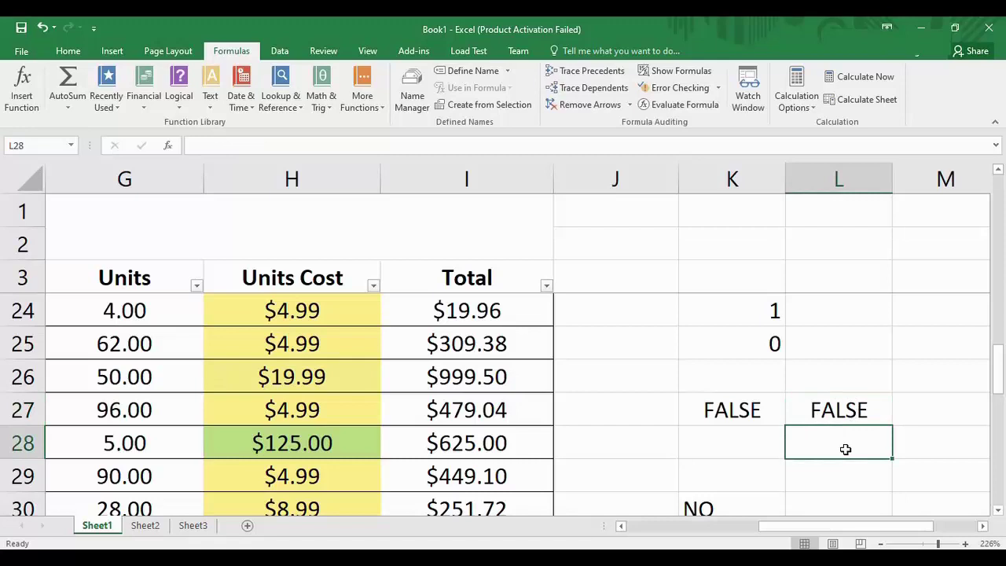
type("=IF(")
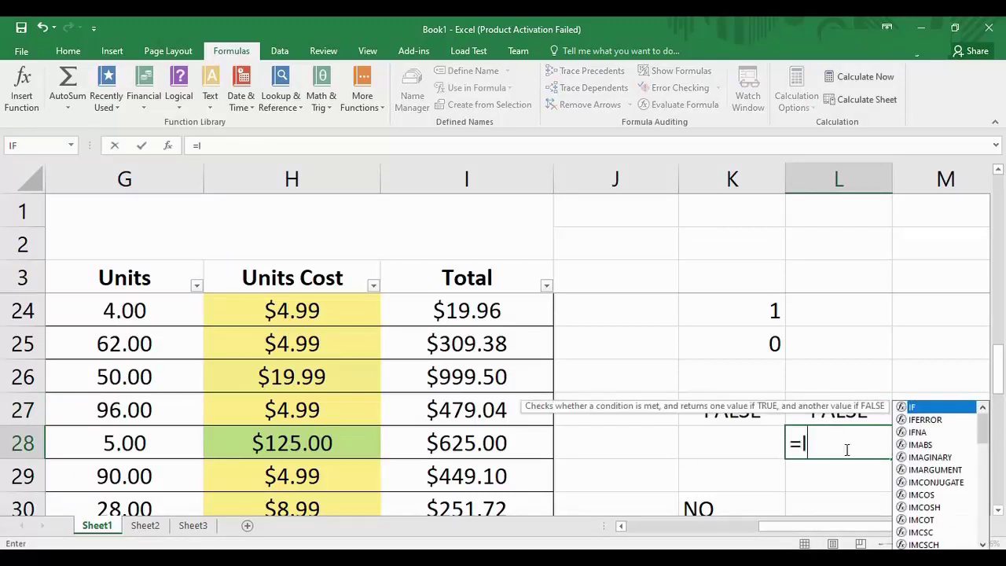
left_click(360, 444)
type("<")
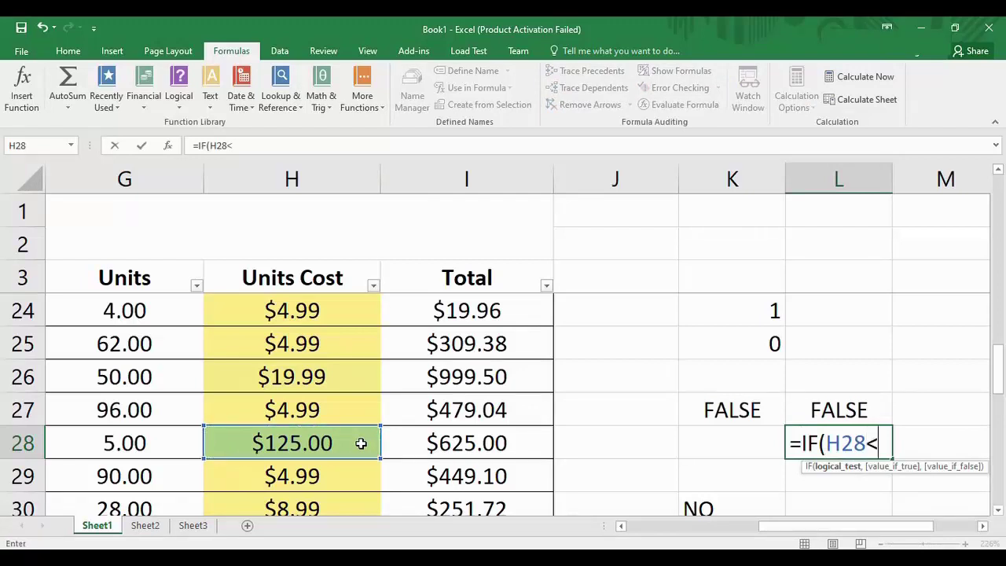
left_click(277, 377)
type(",")
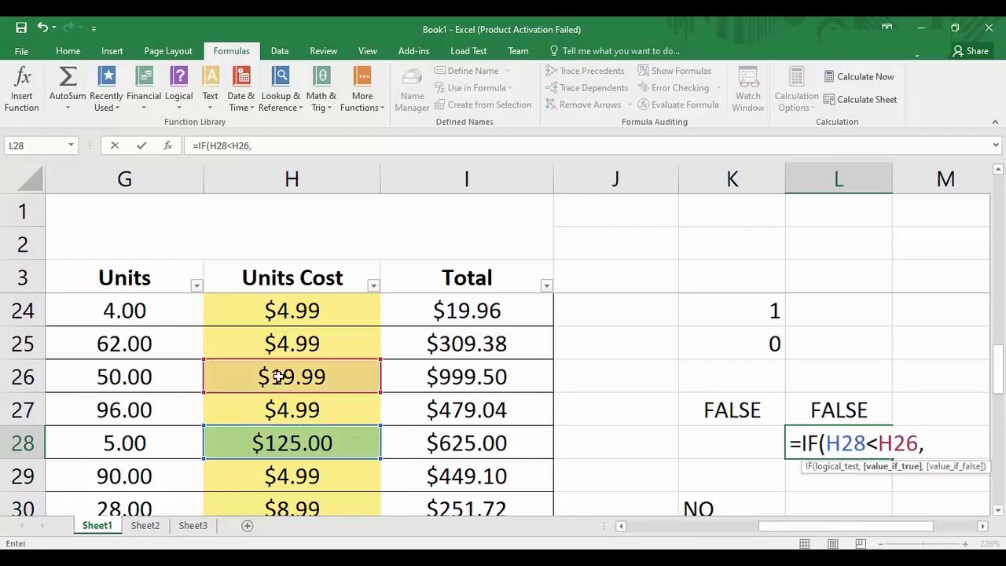
type("\"TRU")
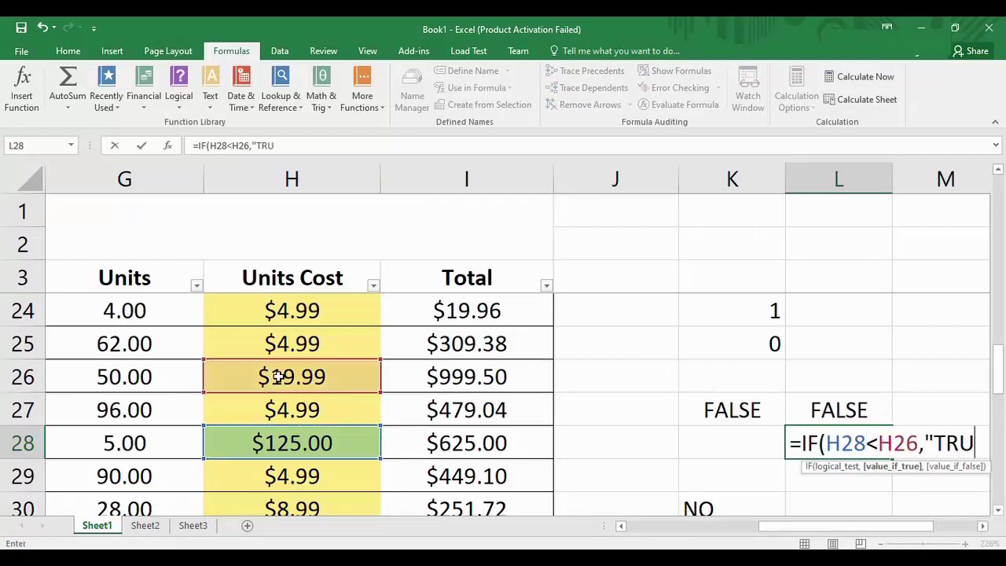
type("E\",\"")
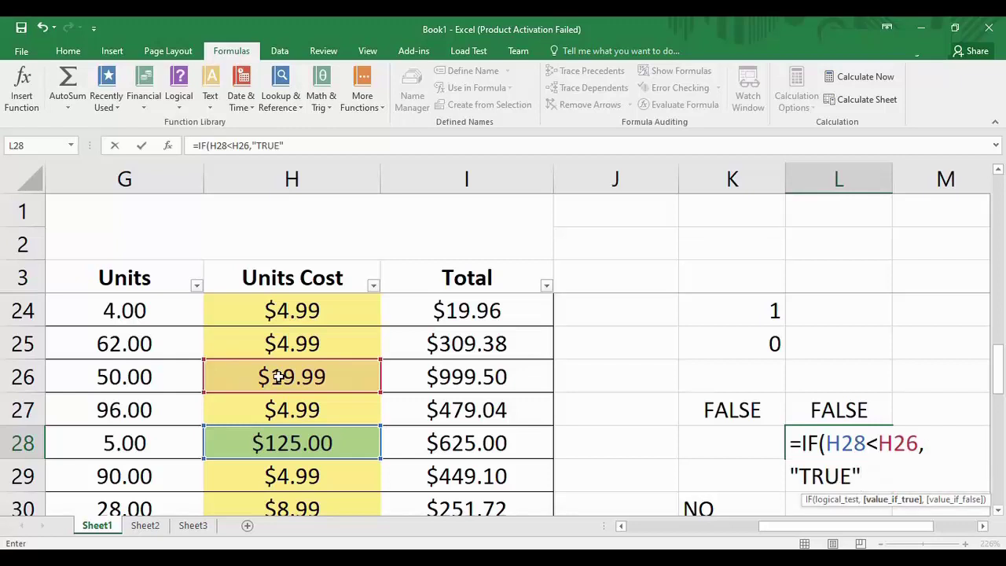
type("FA")
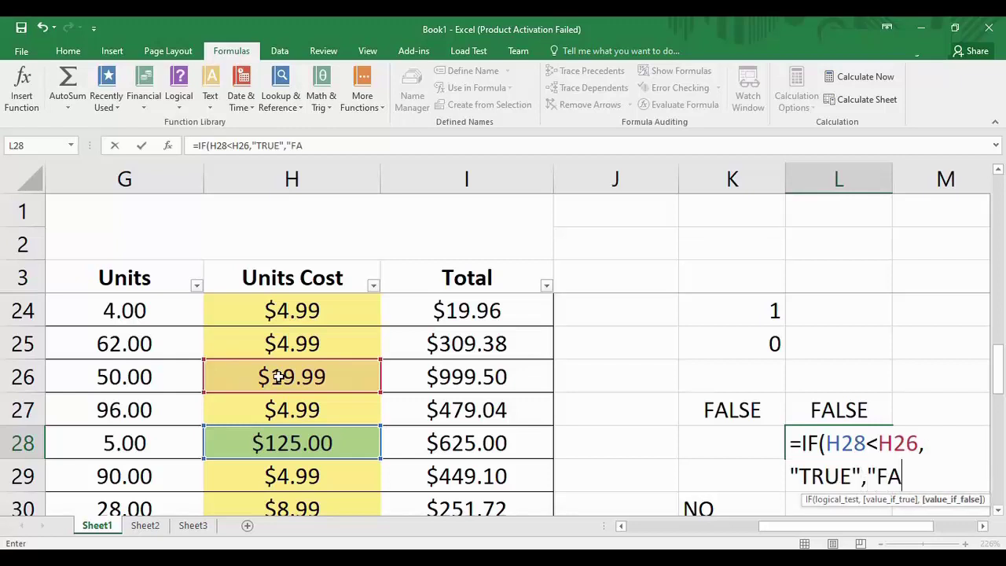
type("LSE\"")
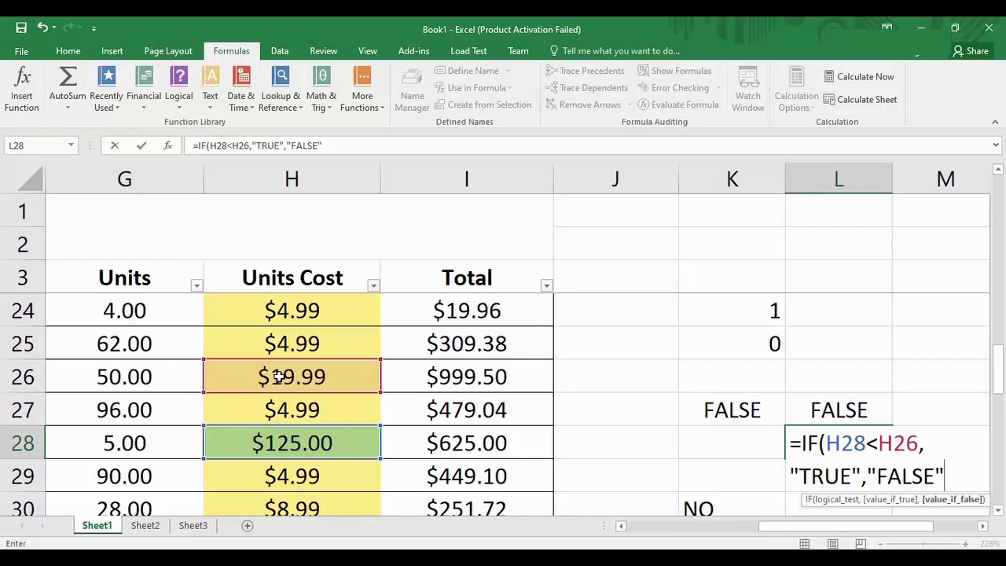
type(")")
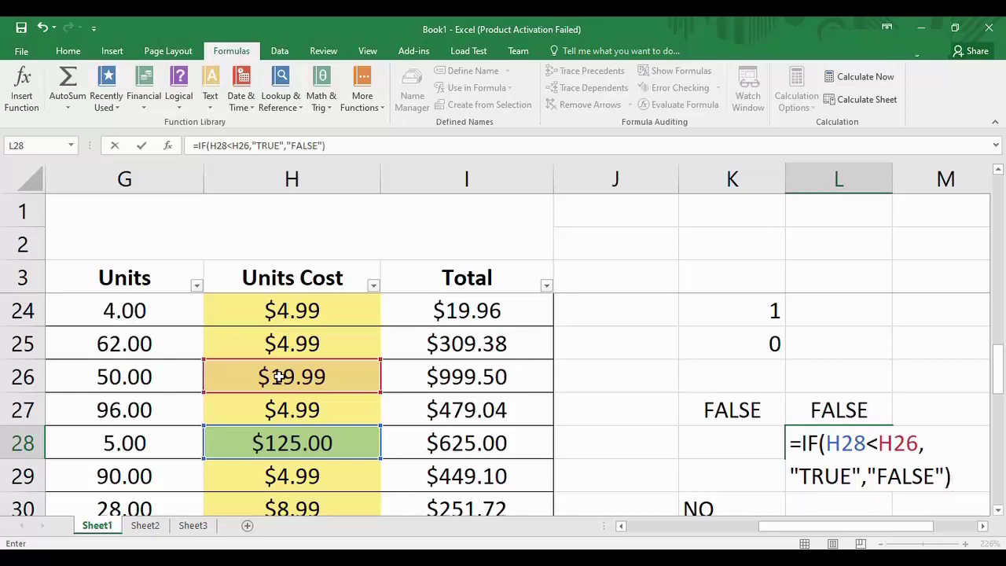
key("Return")
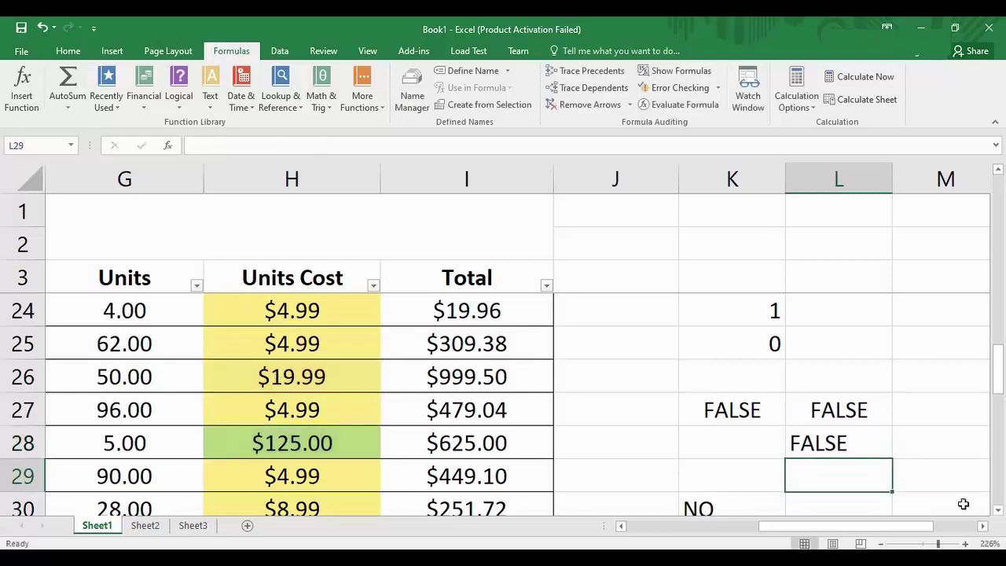
Compare the quoted-text IF formula in L28 with the unquoted logical-value version in L27
left_click(847, 446)
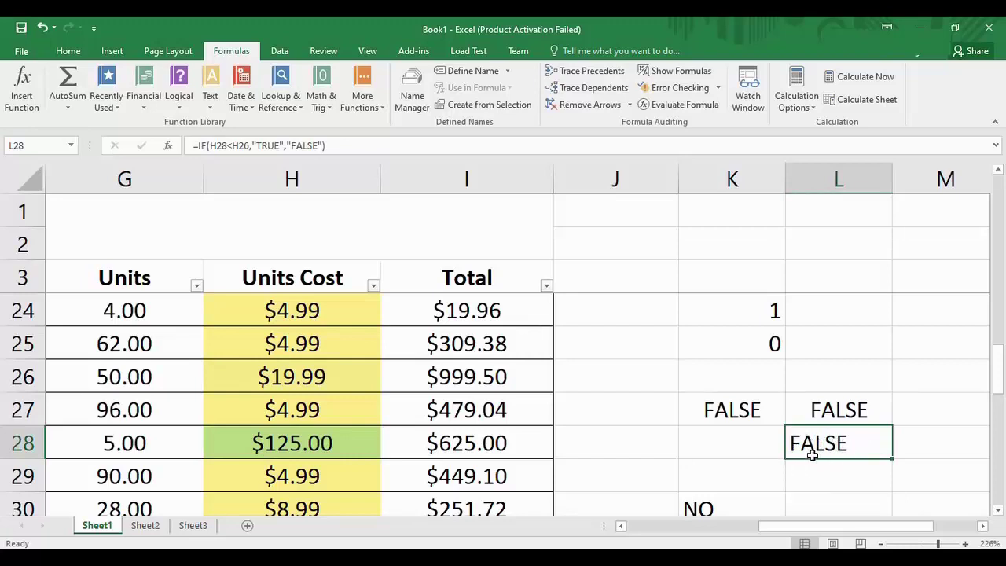
left_click(843, 417)
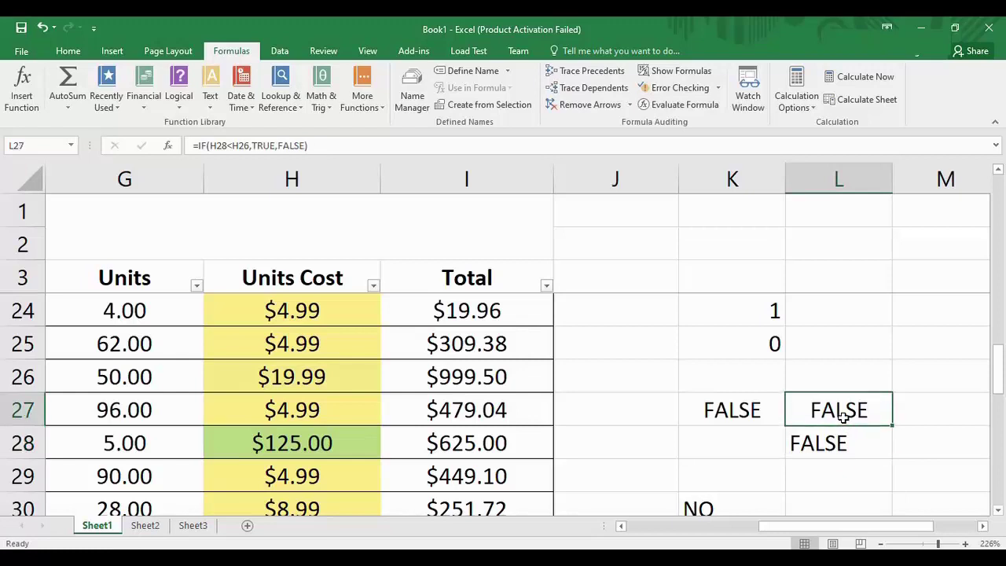
scroll(1003, 373, "up", 1)
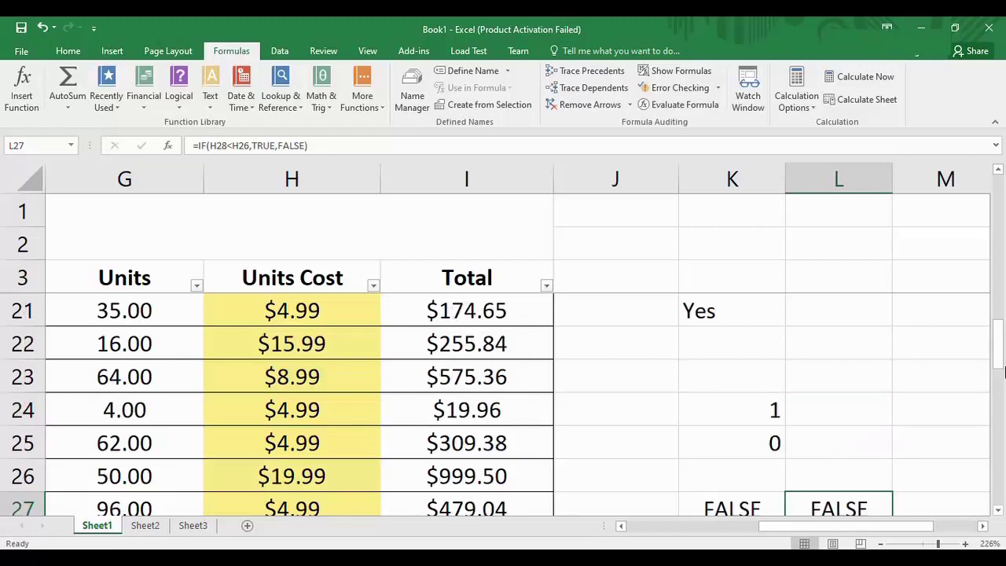